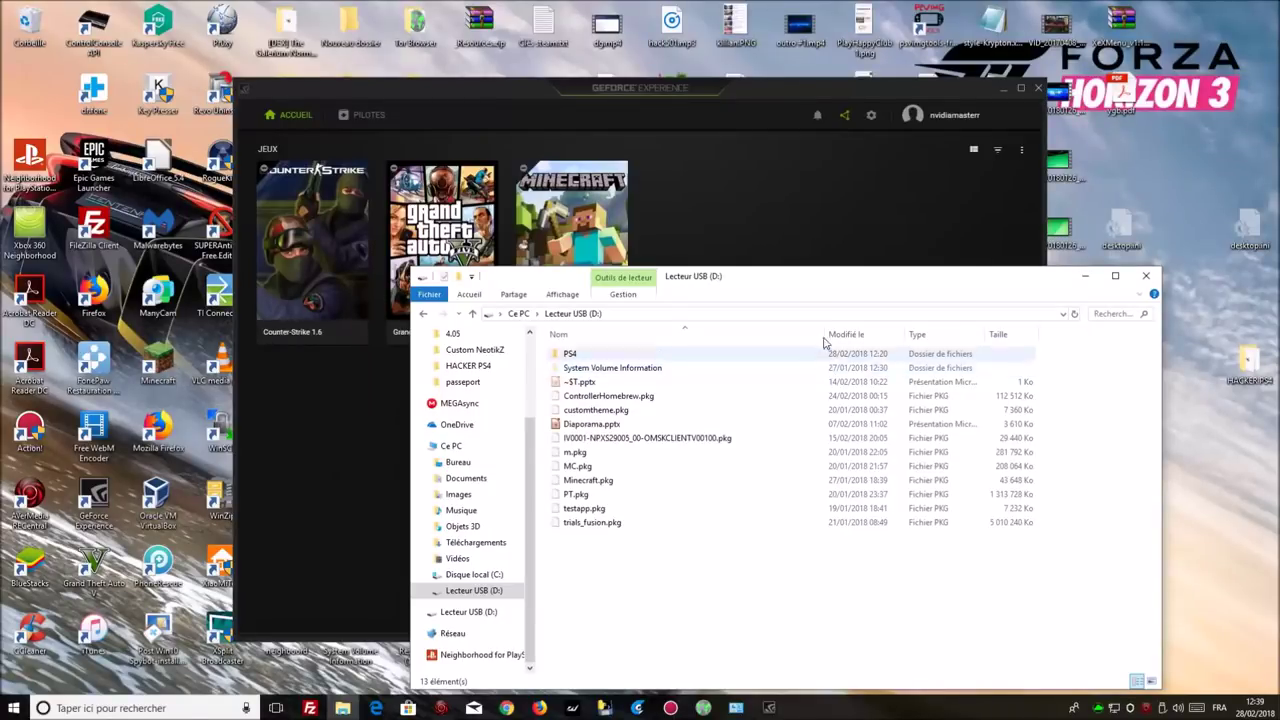
Step: Bring up the RECentral preview of the PS4 safe mode and place it beside the USB drive's folder window
left_click_drag(744, 280, 849, 236)
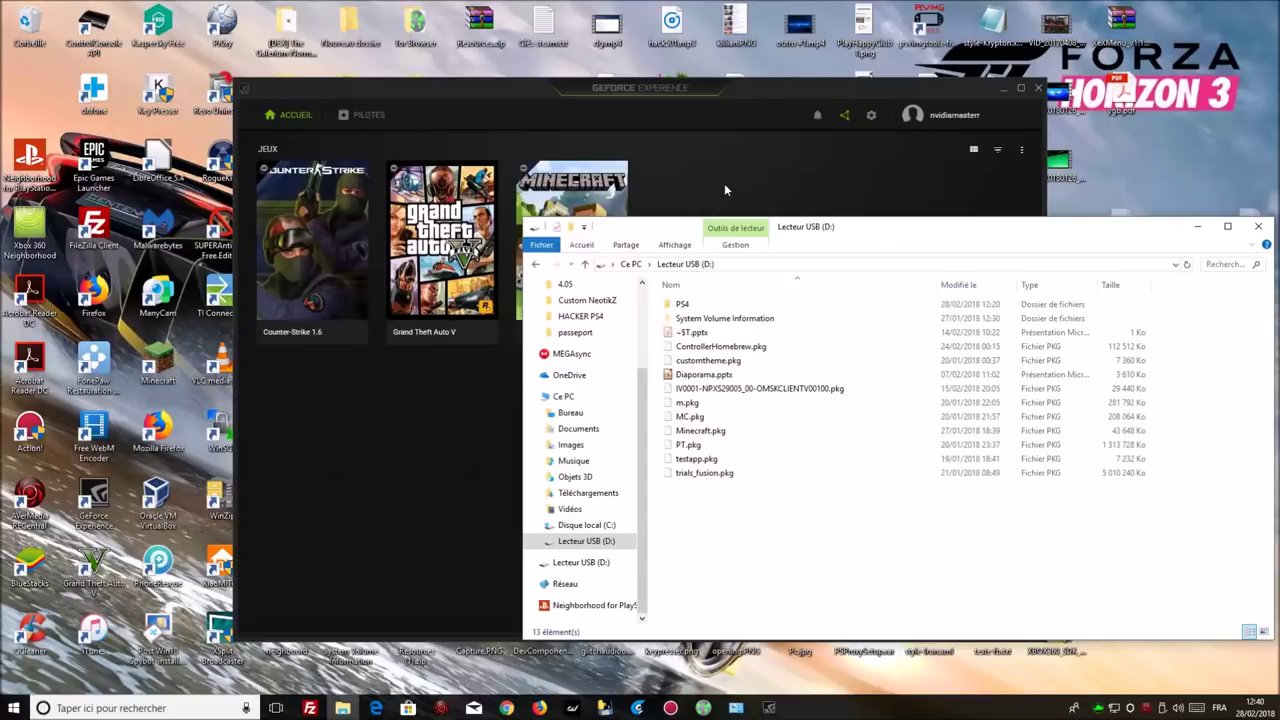
left_click(440, 707)
left_click_drag(659, 128, 509, 157)
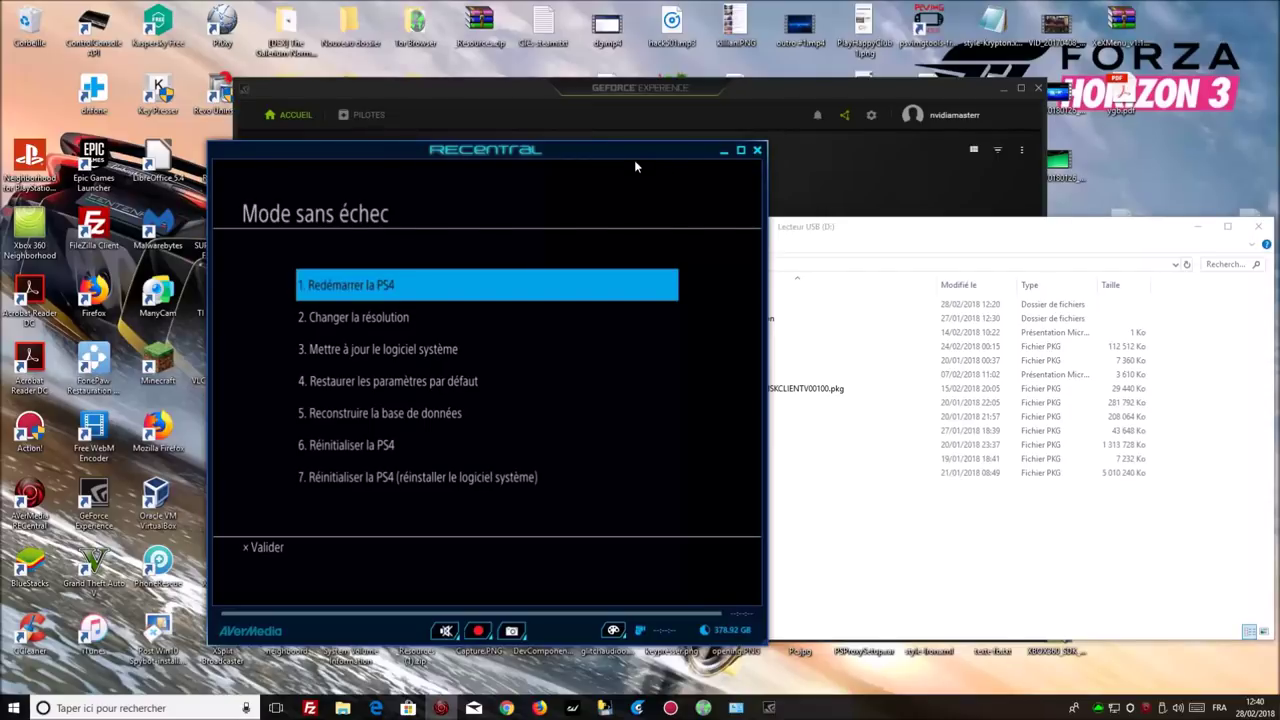
left_click_drag(613, 143, 618, 141)
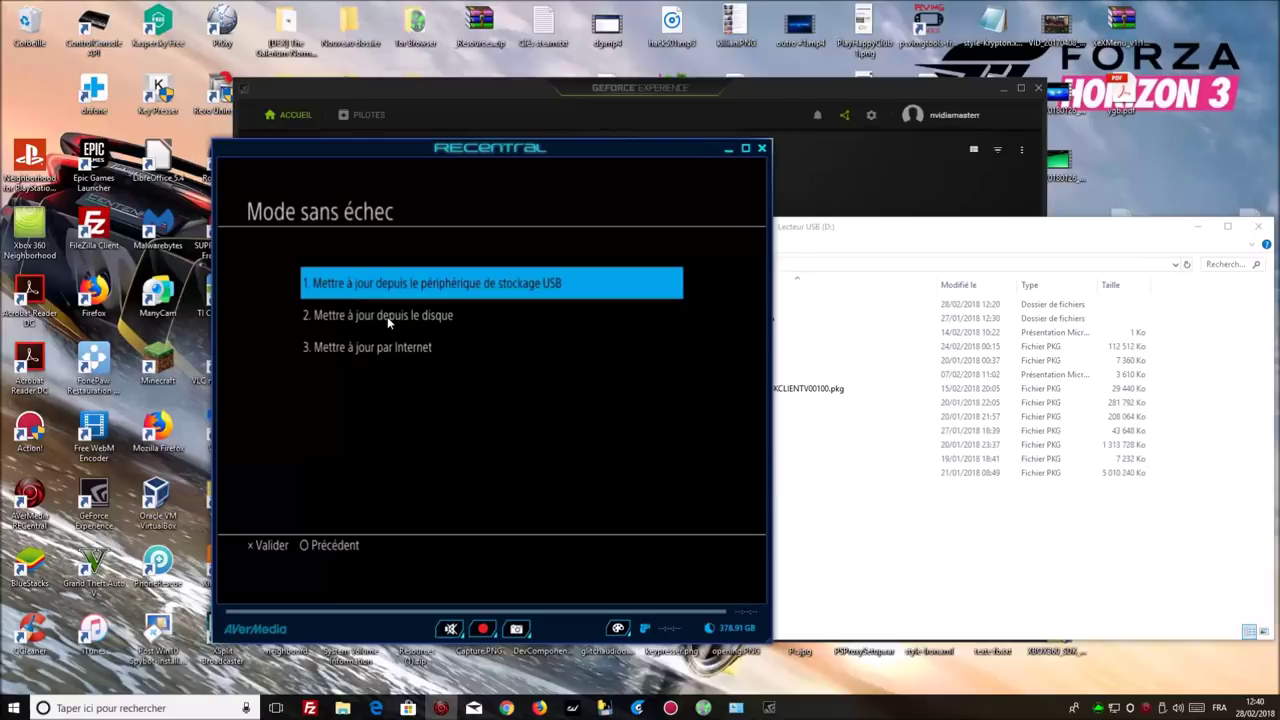
Step: Check the update file in the PS4\UPDATE folder of the USB drive (D:), and close the folder window
left_click(812, 236)
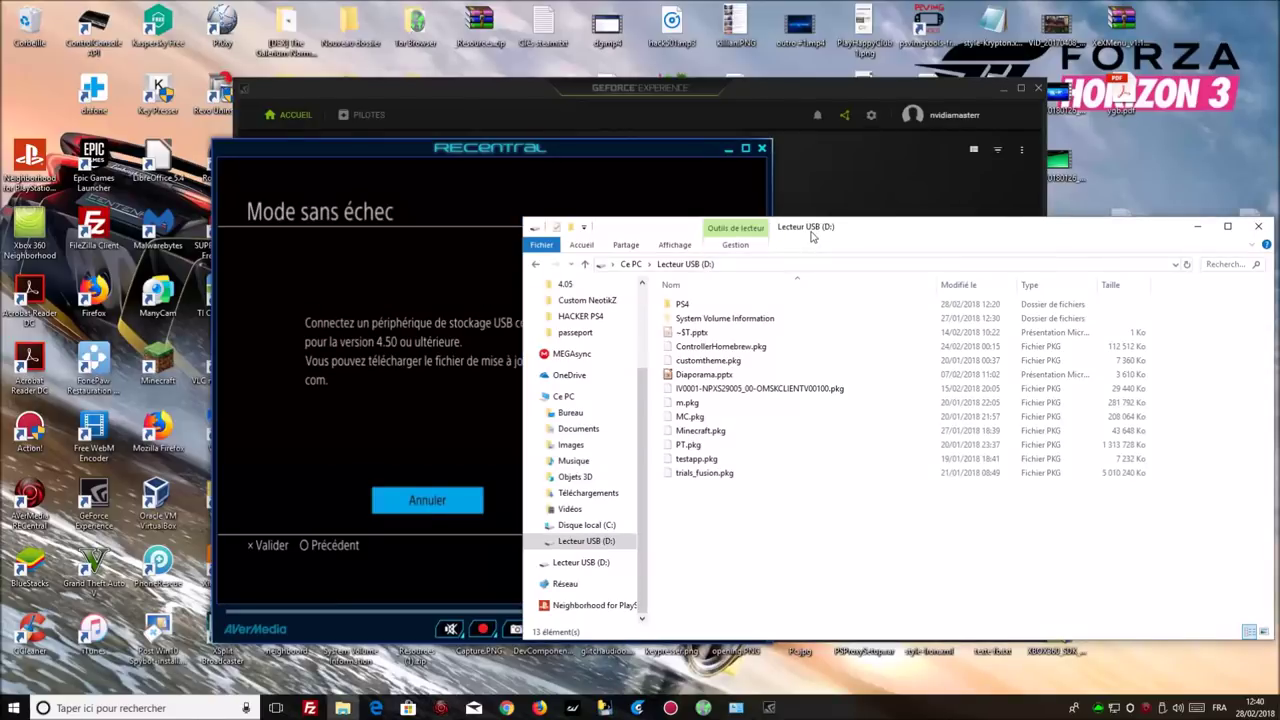
left_click_drag(812, 234, 832, 221)
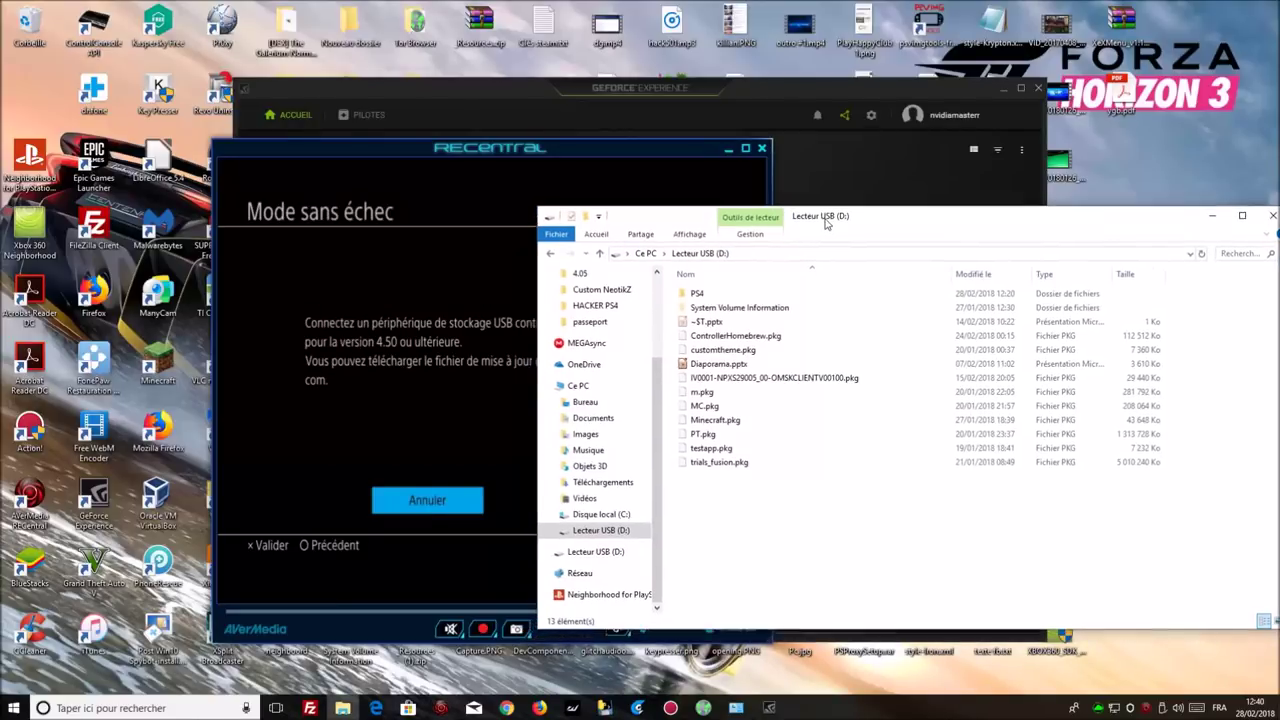
double_click(705, 291)
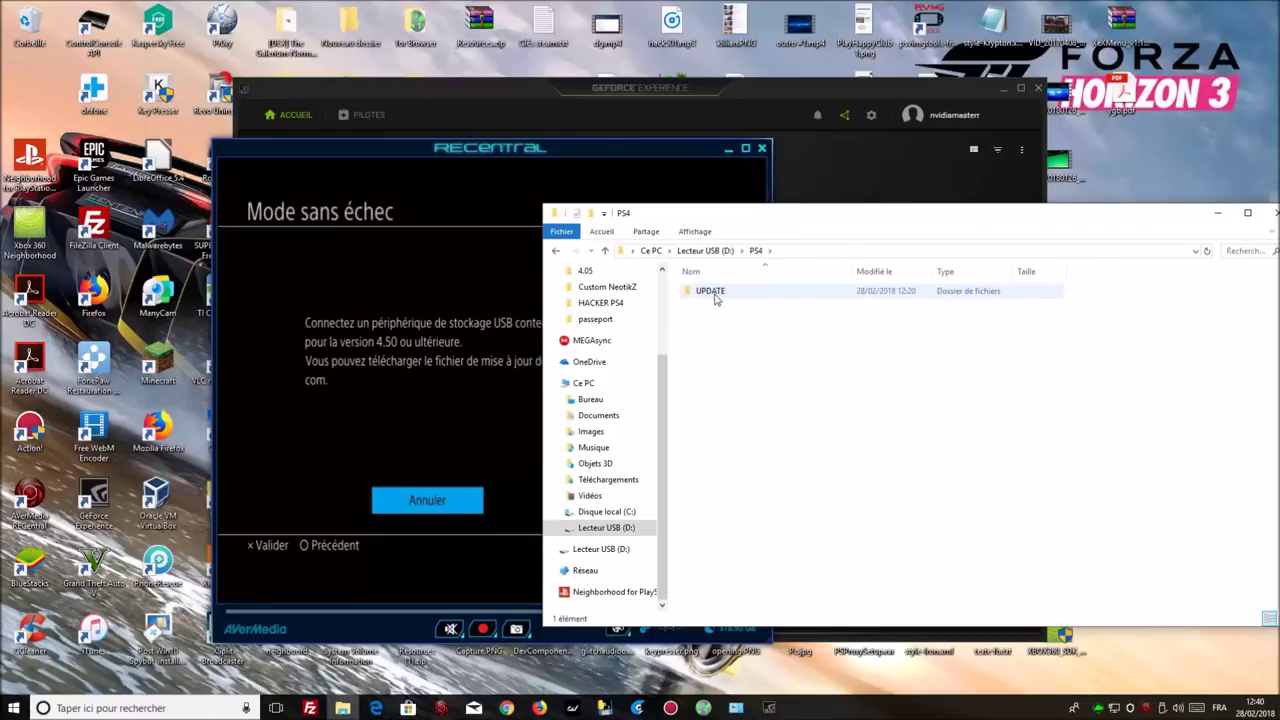
double_click(718, 296)
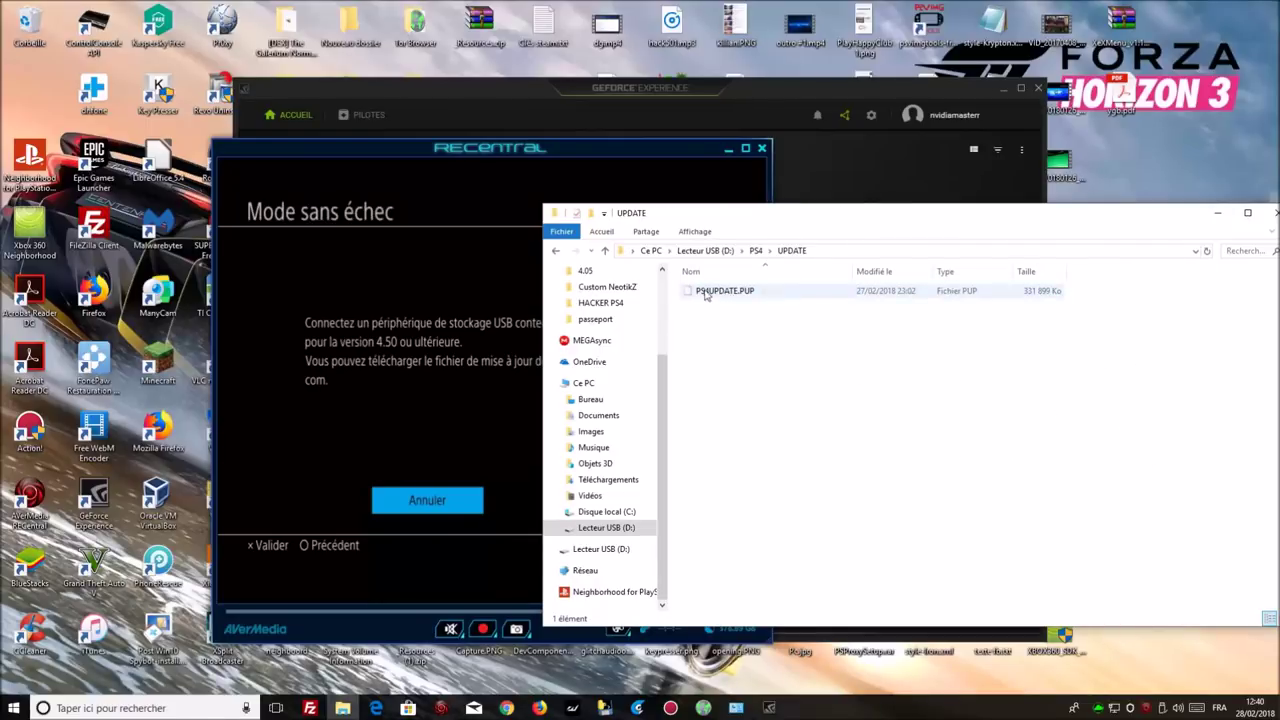
left_click(1268, 215)
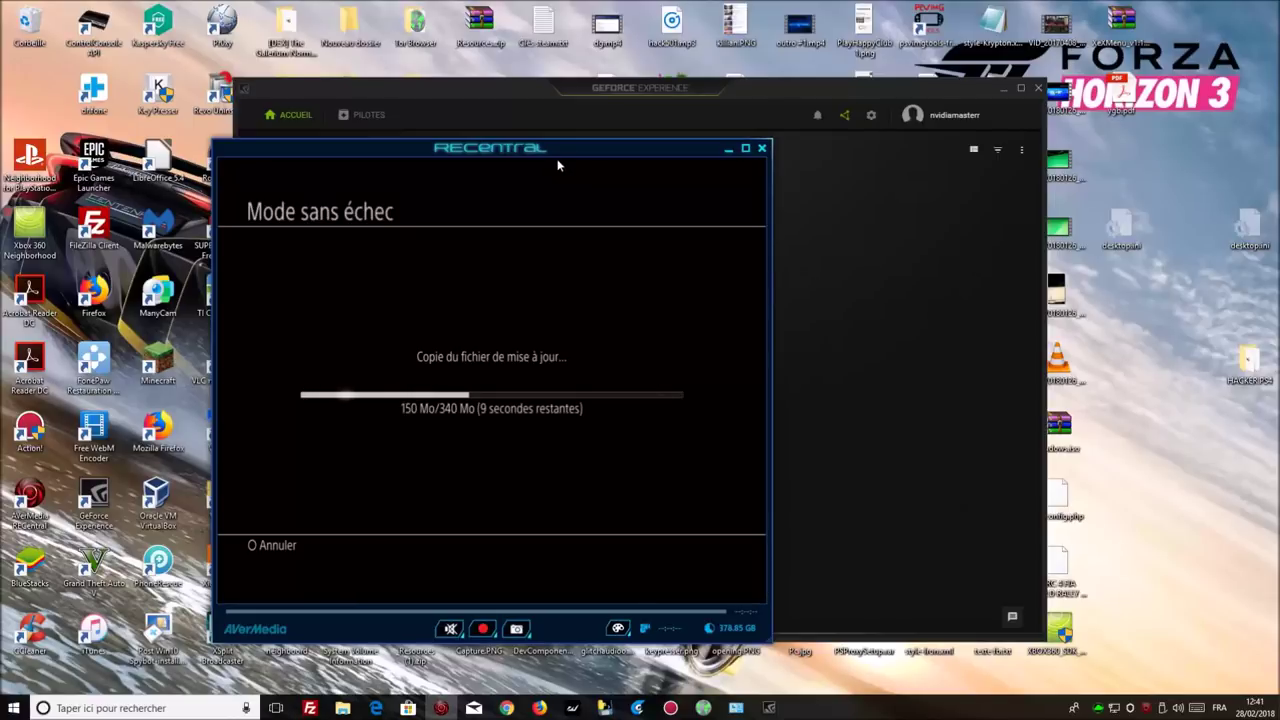
Step: Reposition the RECentral preview and move the GeForce Experience window out of its way
left_click_drag(550, 150, 590, 139)
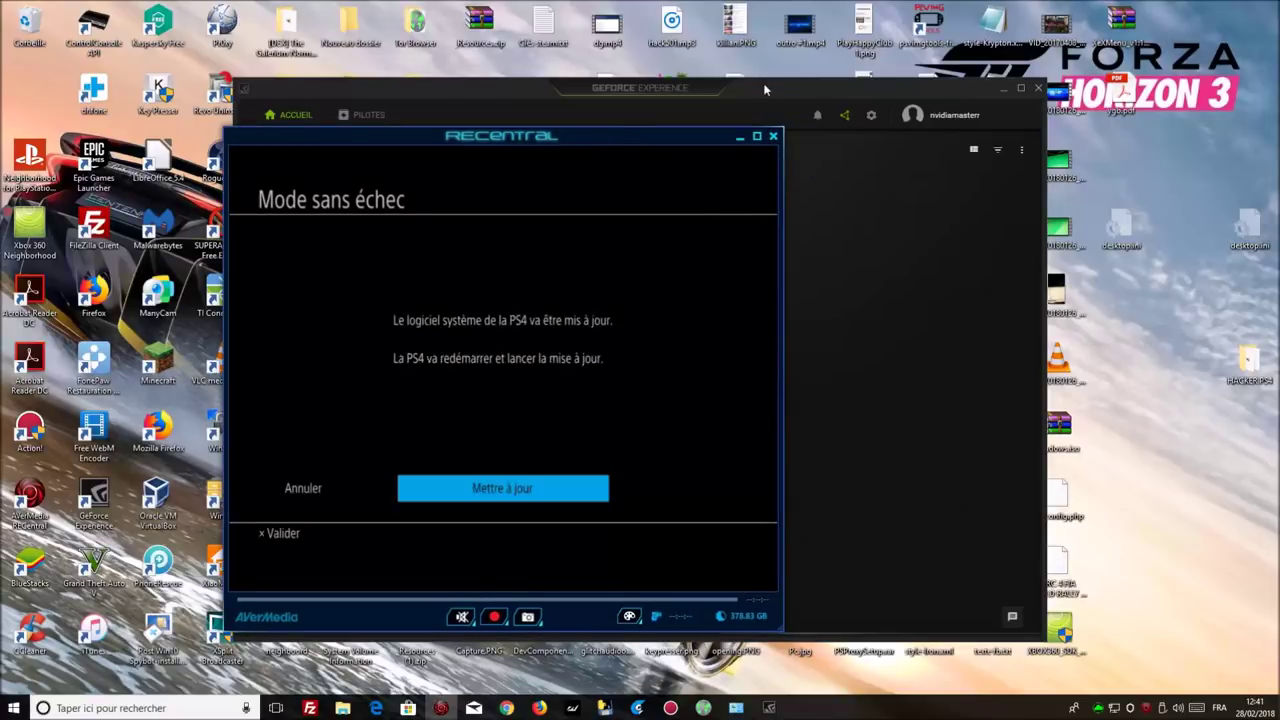
left_click_drag(760, 88, 1033, 100)
left_click(431, 251)
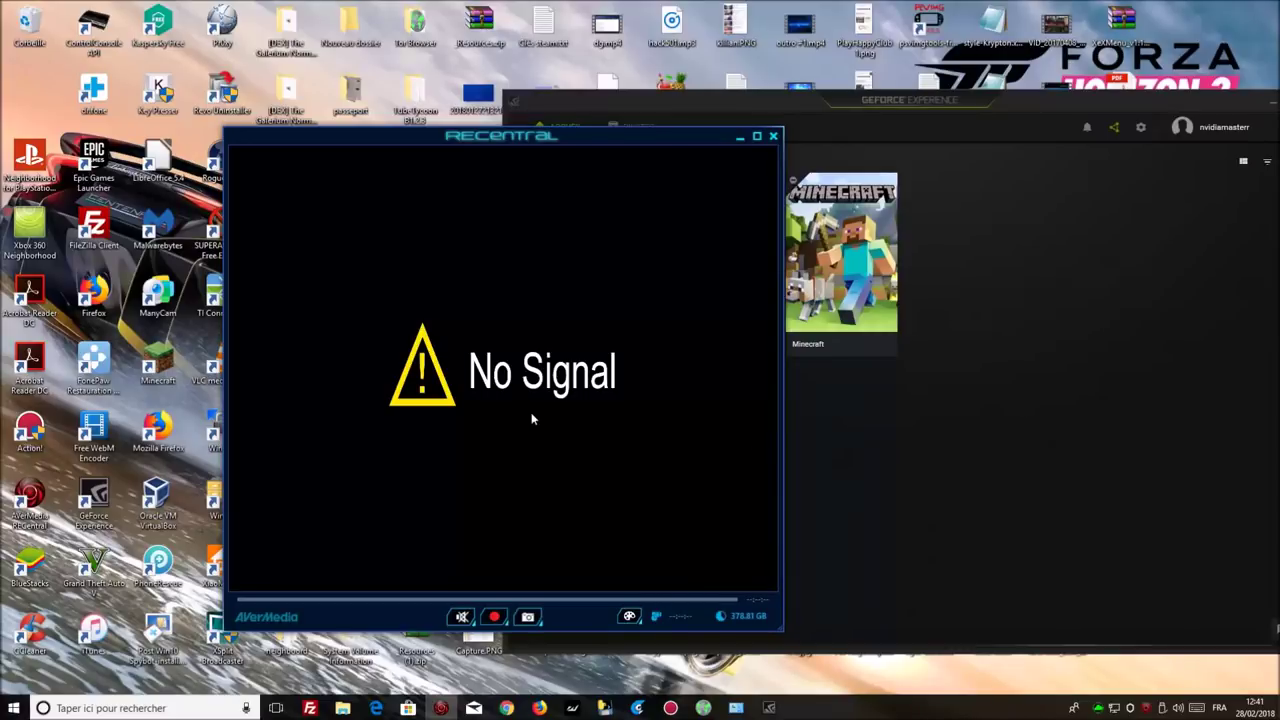
Step: Switch to SKFU's Pr0xy and open the proxy server's rules for entering a new rule source
key("super")
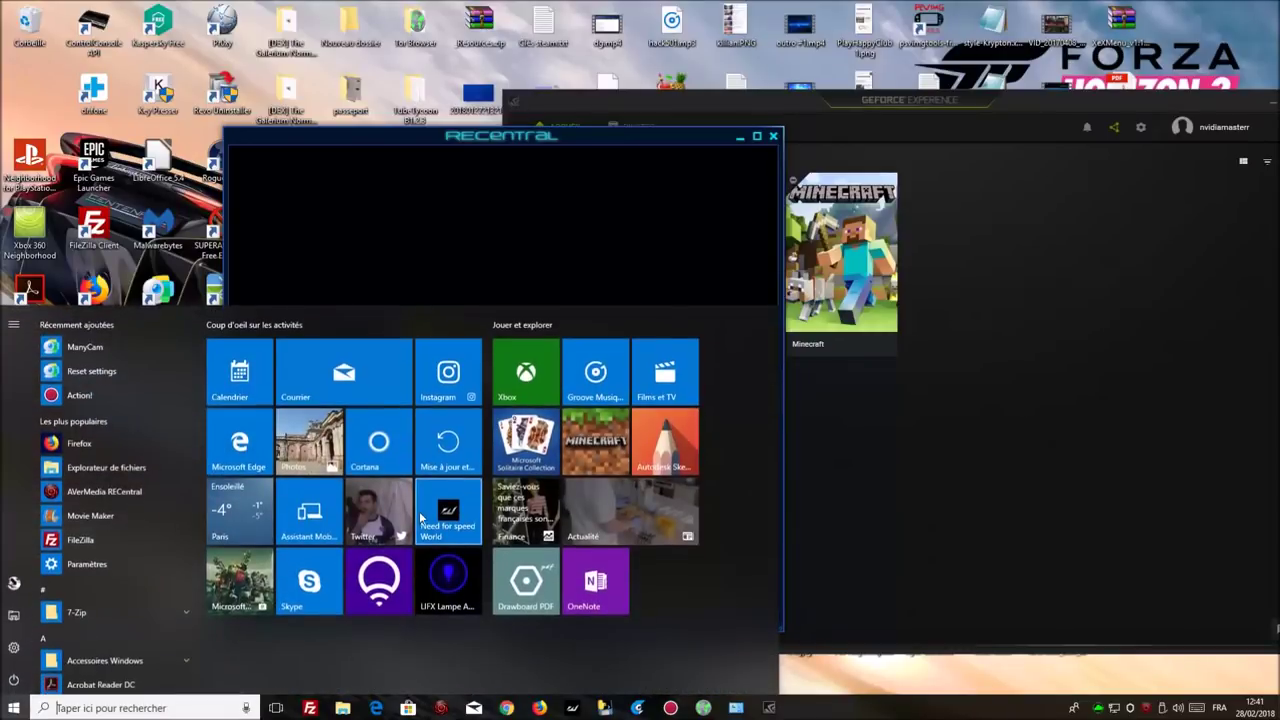
key("super")
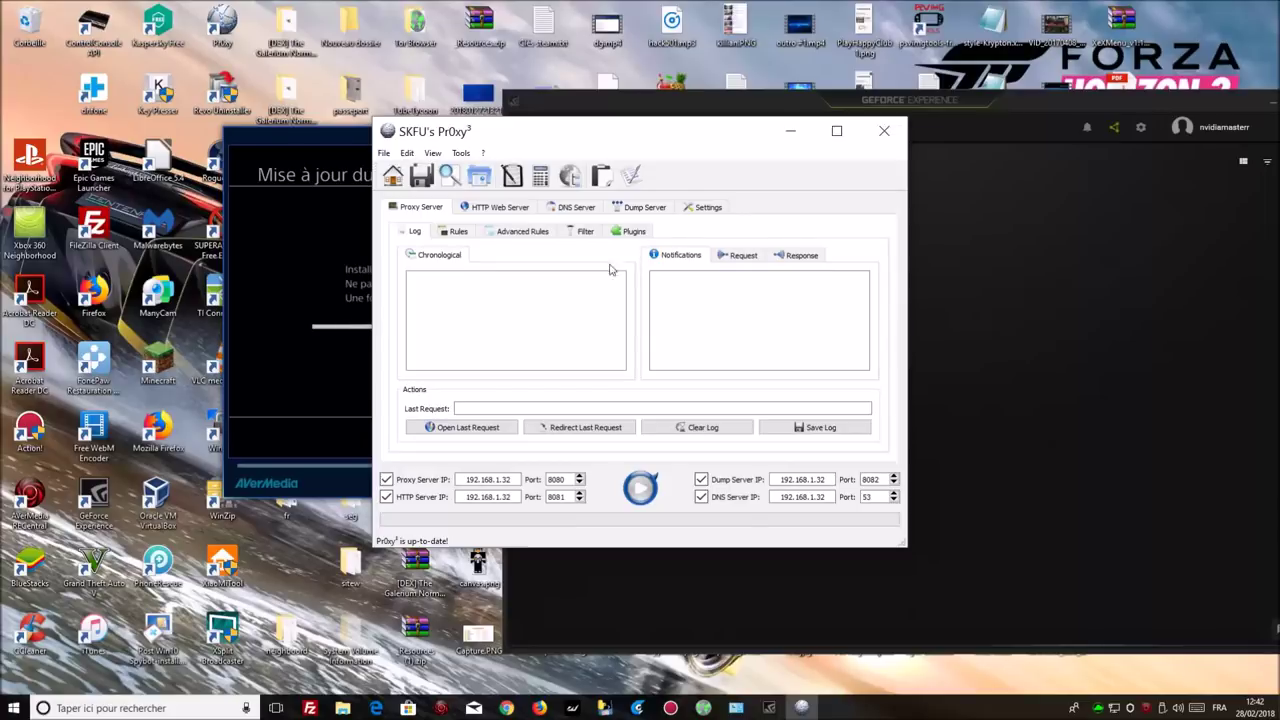
left_click(452, 232)
left_click(500, 270)
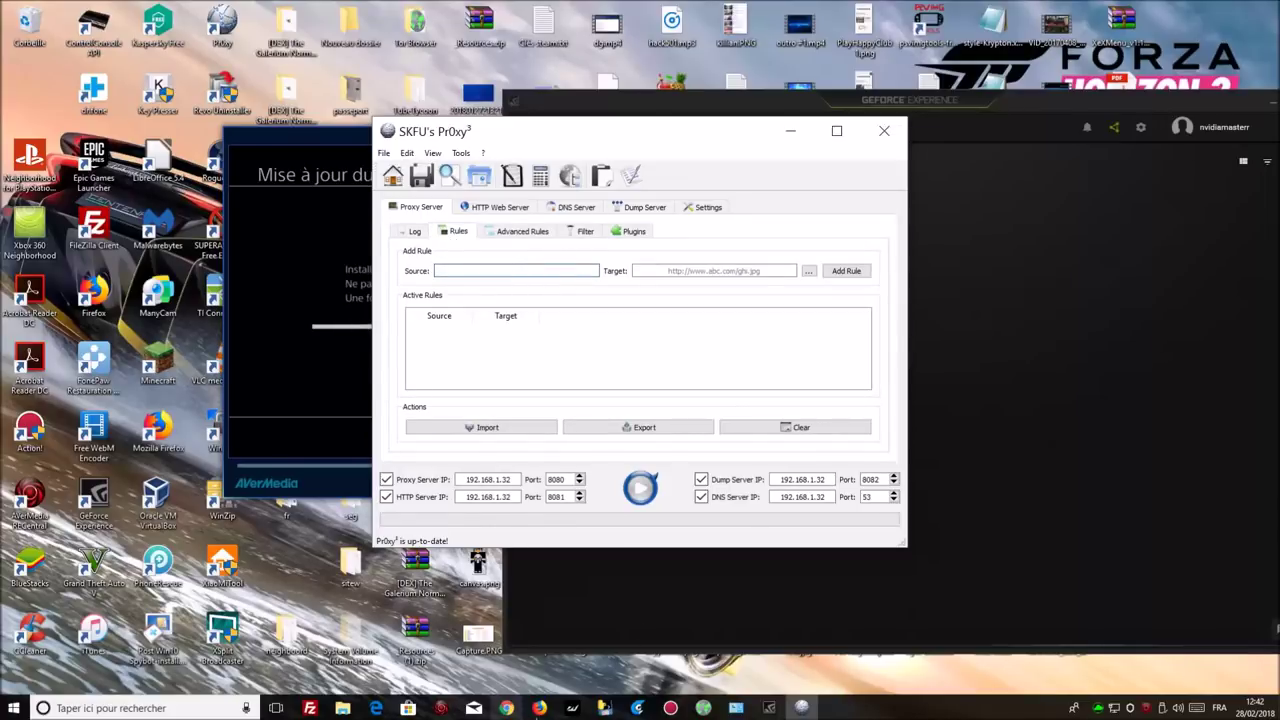
Step: Copy the PS4 user guide address manuals.playstation.net/document/fr/ps4/index.html from Firefox into the Pr0xy rule's source, closing the guide's page
mouse_move(539, 708)
left_click(478, 640)
right_click(420, 56)
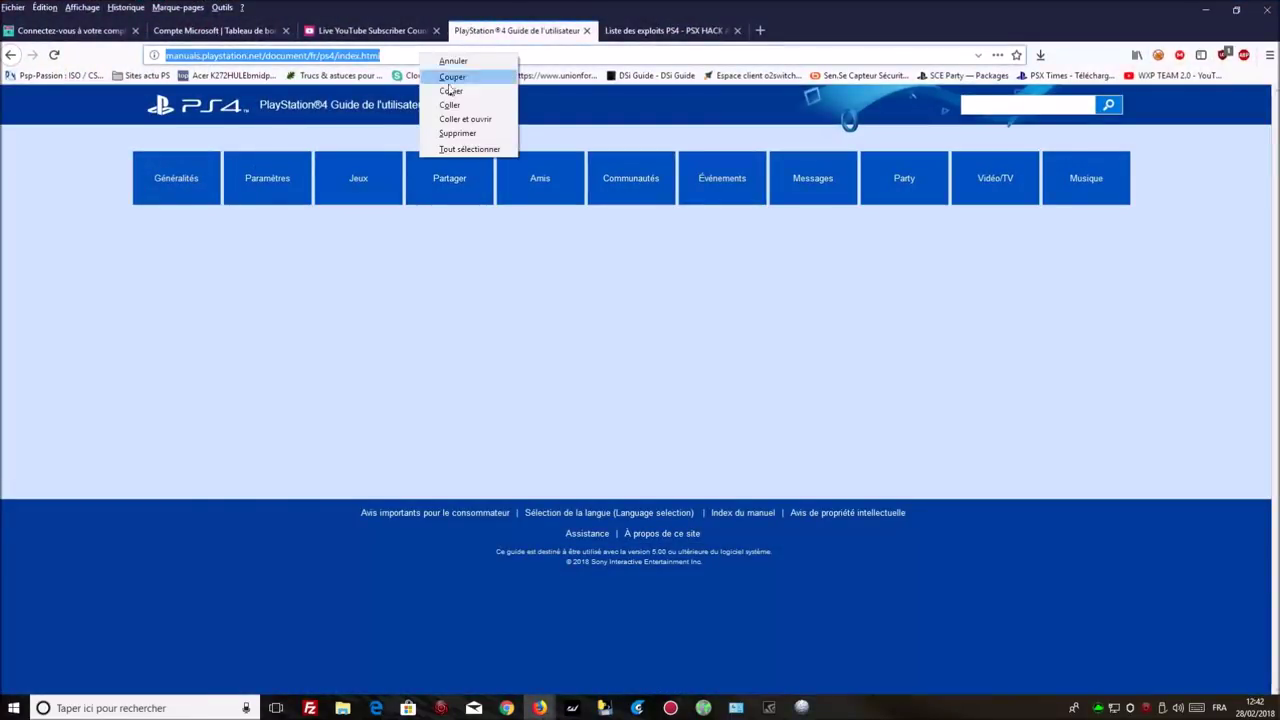
left_click(452, 77)
left_click(586, 30)
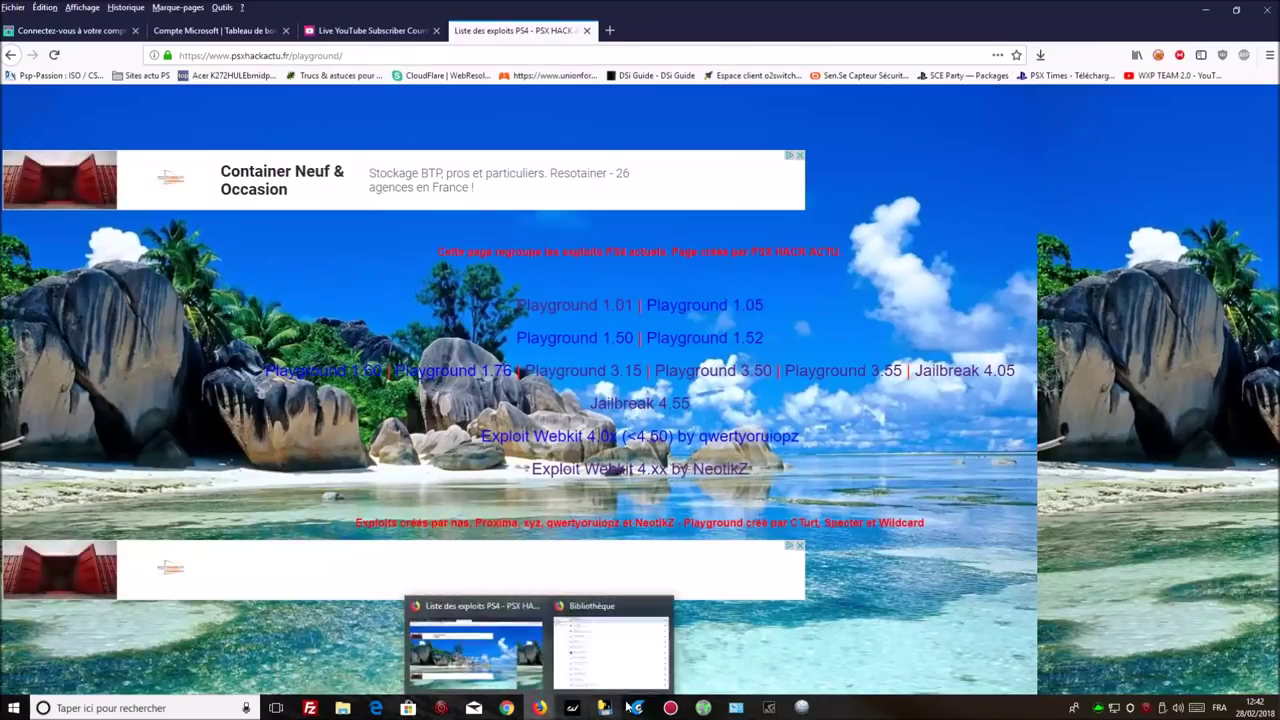
left_click(801, 708)
right_click(537, 270)
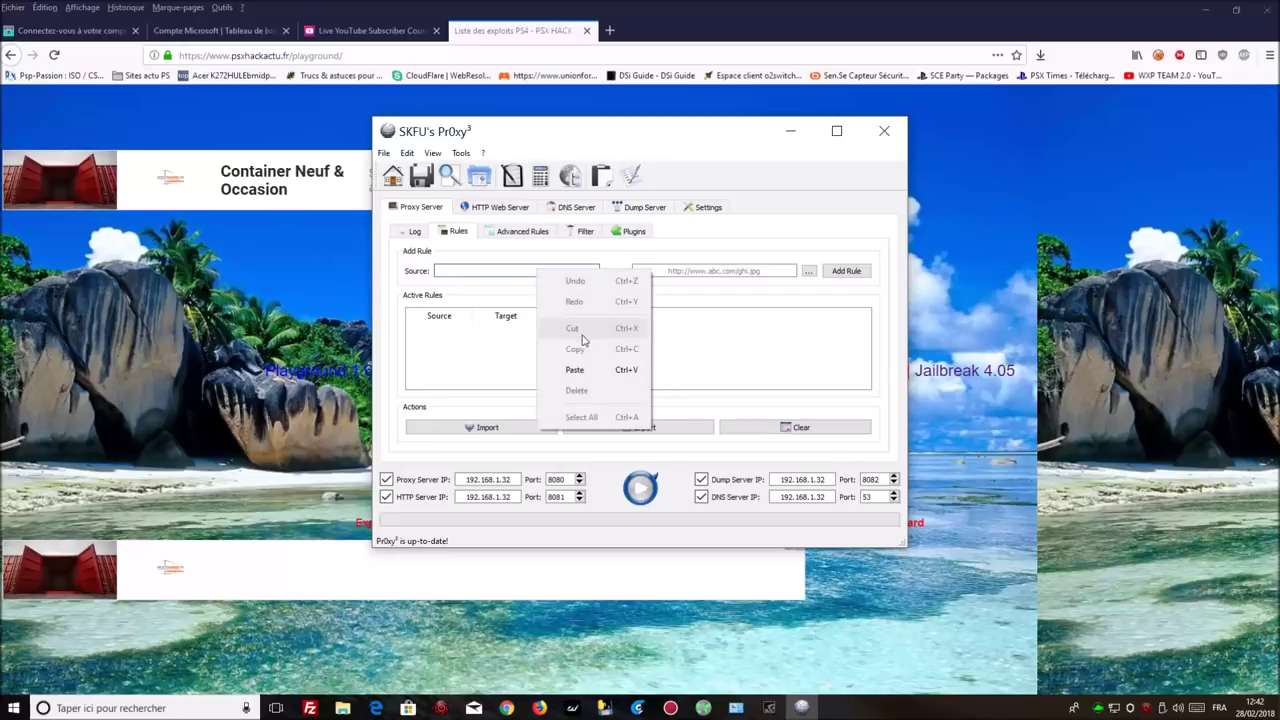
left_click(572, 368)
left_click(677, 266)
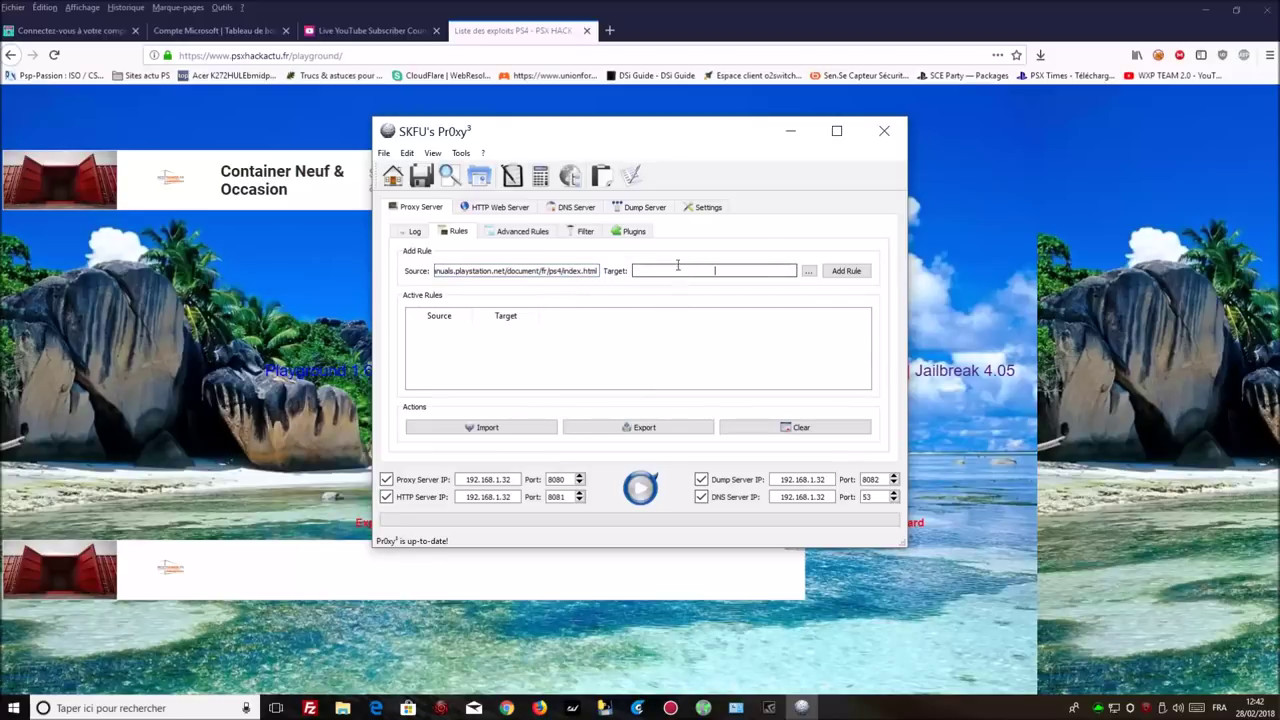
left_click(385, 55)
right_click(385, 55)
left_click(405, 77)
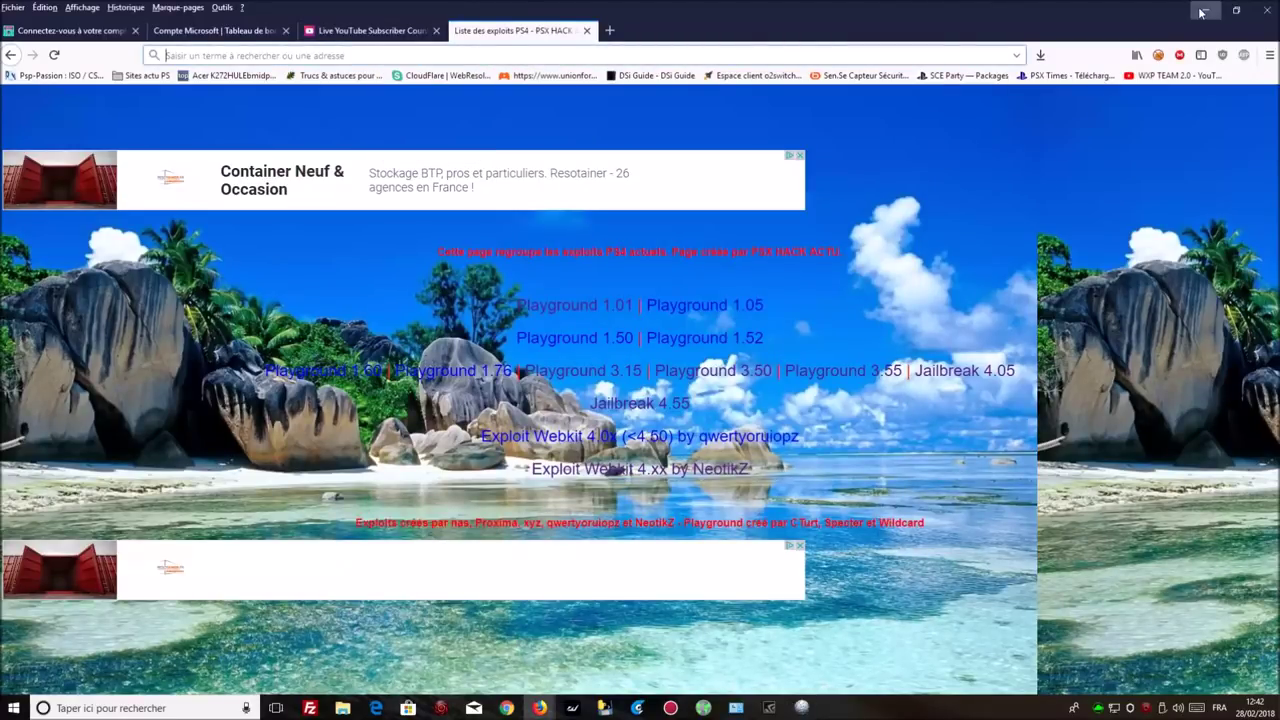
left_click(1203, 11)
right_click(668, 280)
left_click(734, 377)
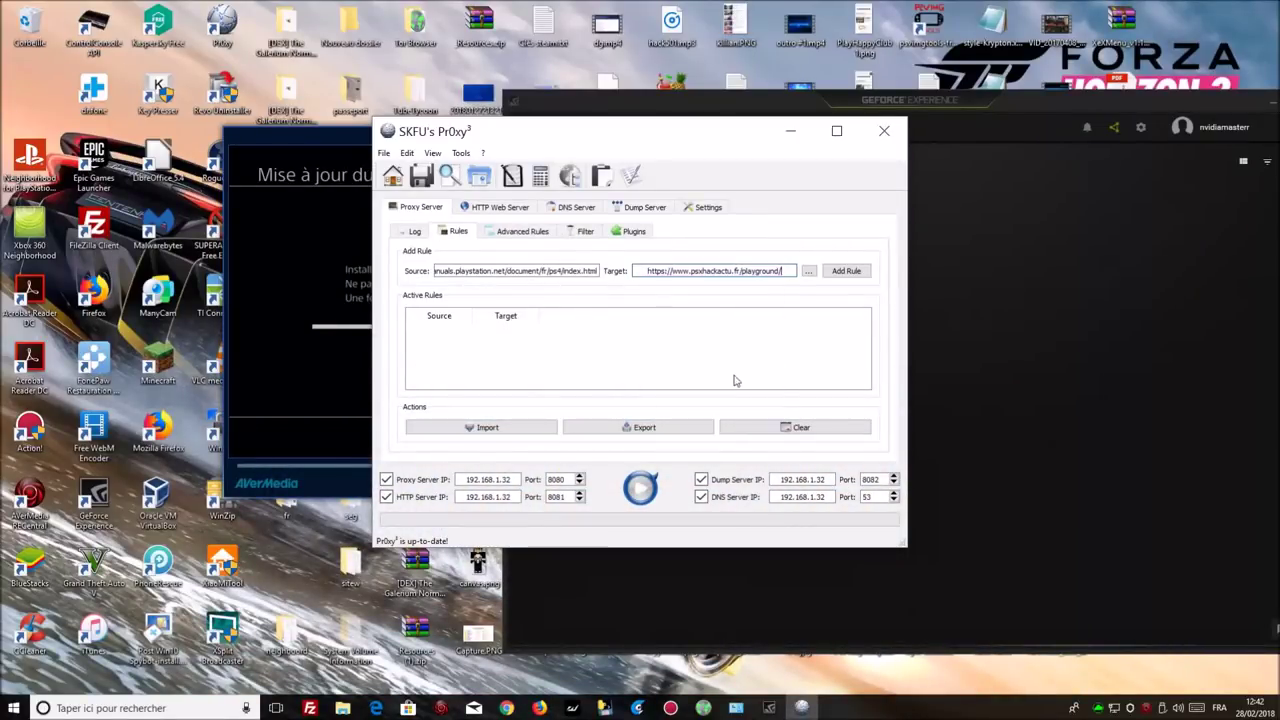
left_click(846, 271)
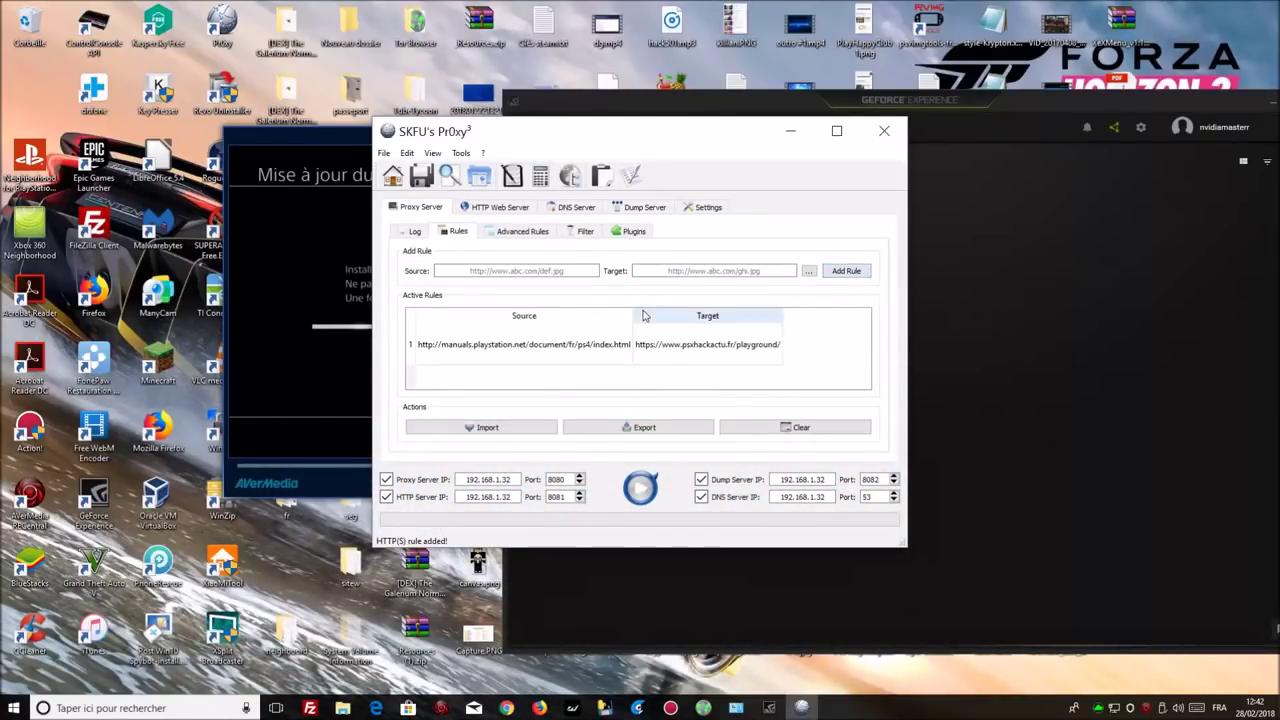
Step: Start the proxy server and arrange the Pr0xy and RECentral windows side by side
left_click(639, 489)
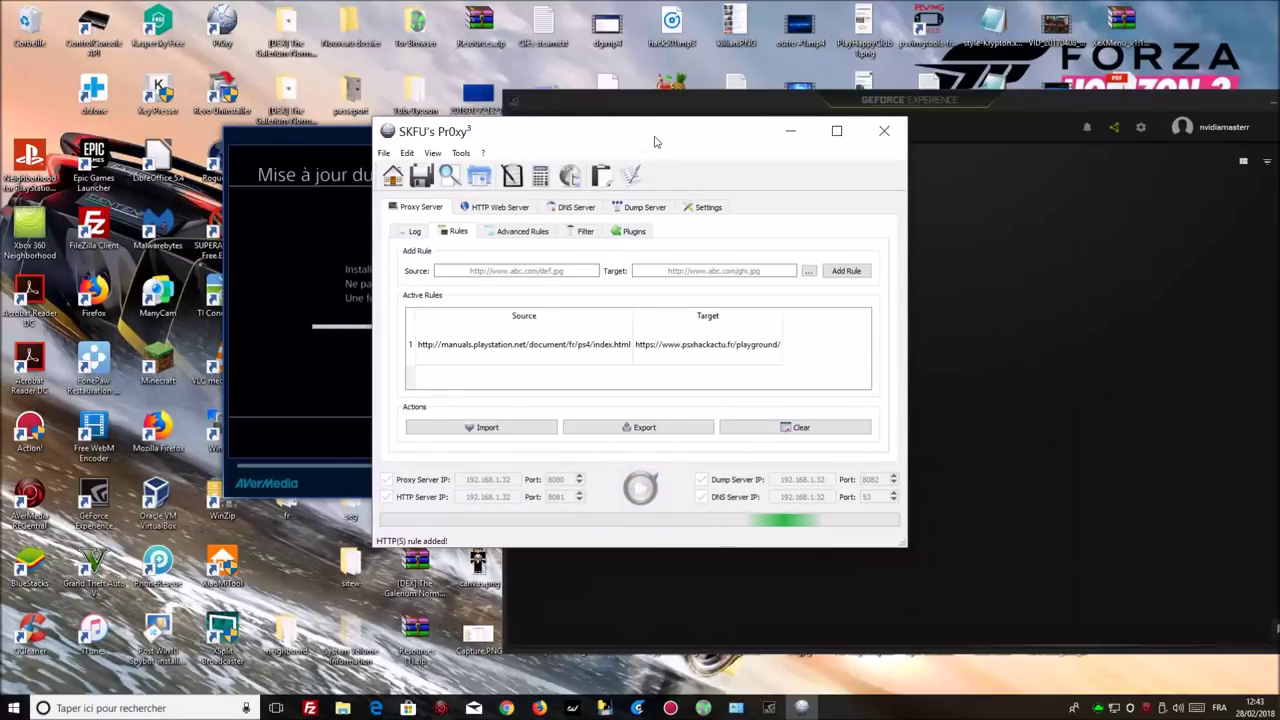
left_click_drag(654, 140, 820, 105)
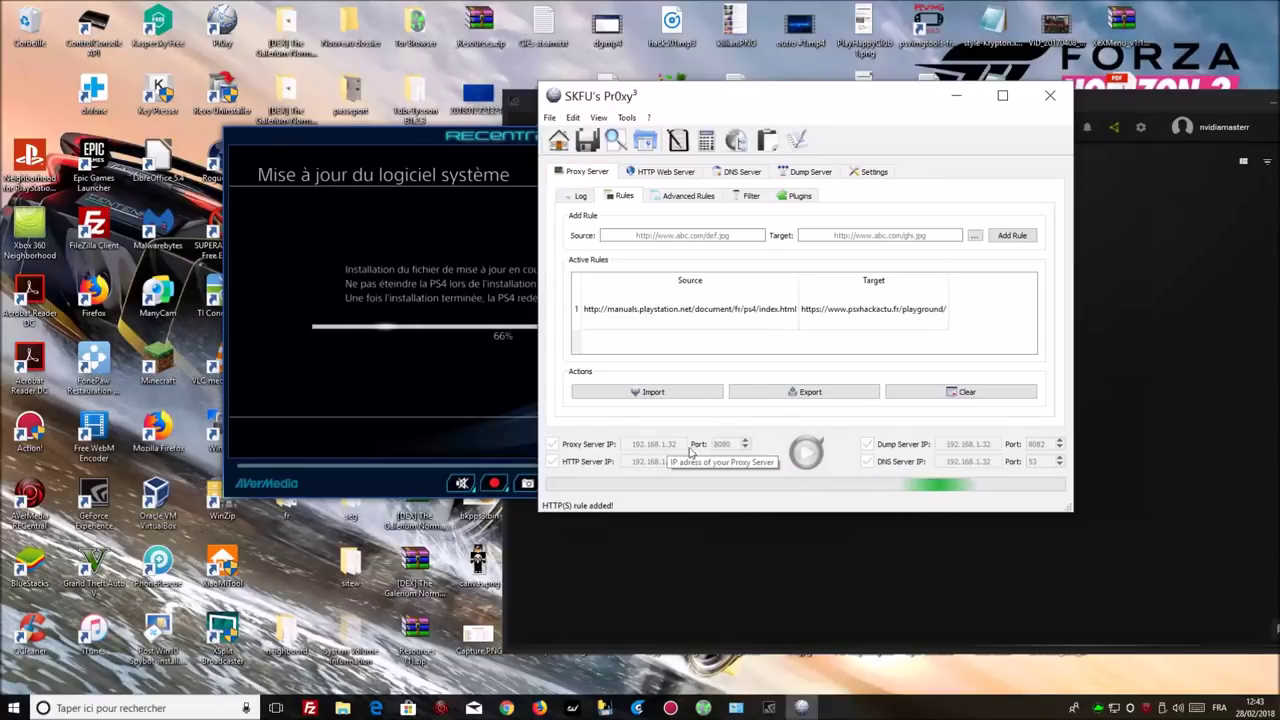
left_click_drag(475, 139, 264, 155)
left_click_drag(737, 100, 795, 97)
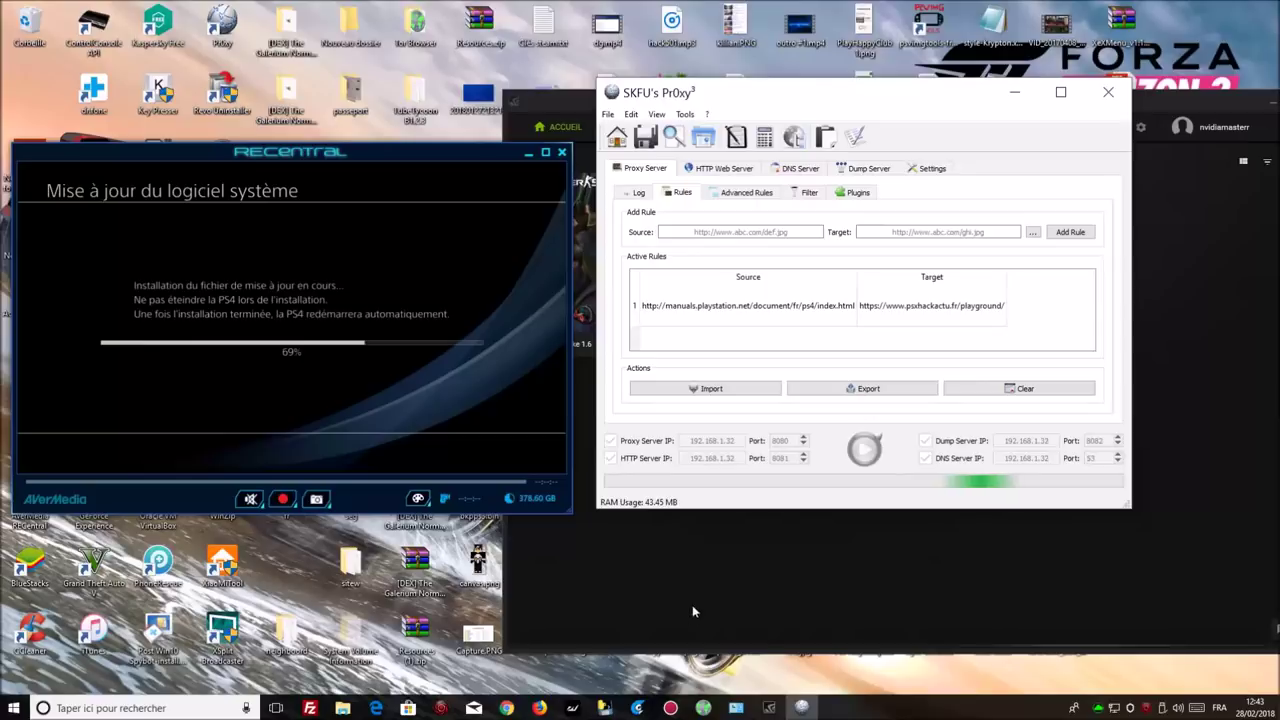
Step: Bring up PS4 PayLoad Sender, move it beside the proxy window to view its connection options, and minimise it
left_click(637, 707)
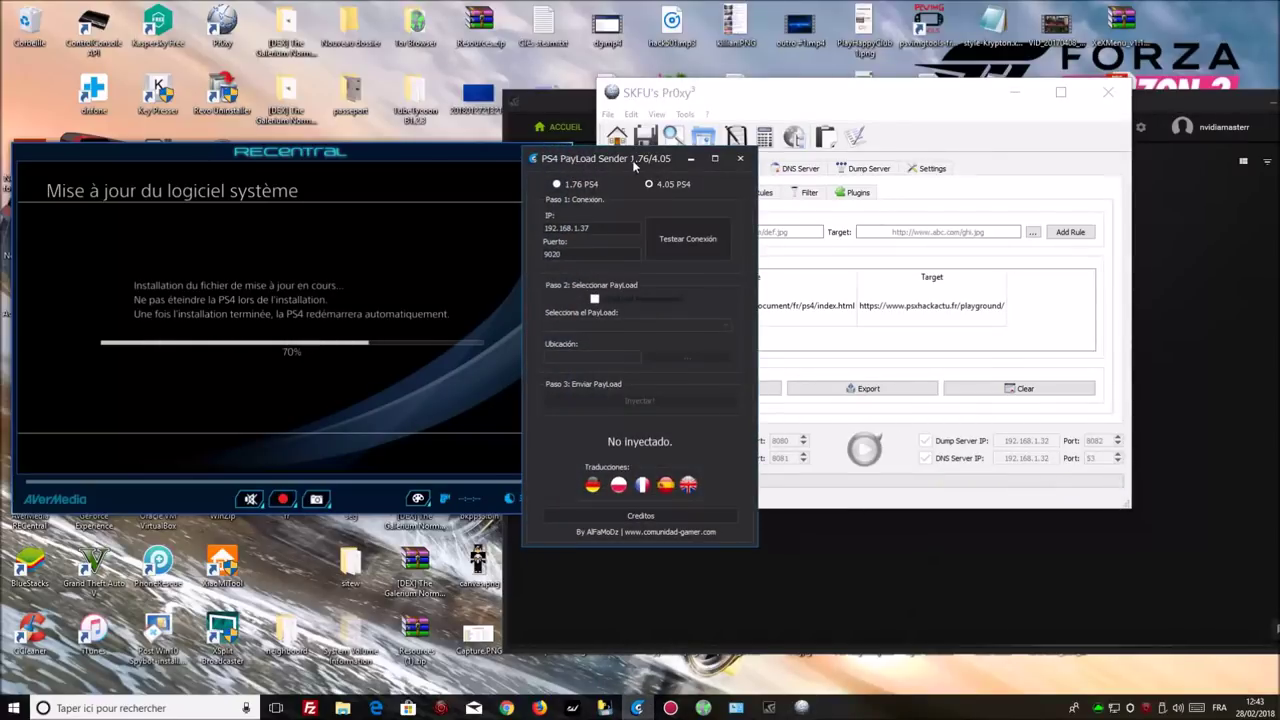
left_click_drag(667, 165, 1164, 163)
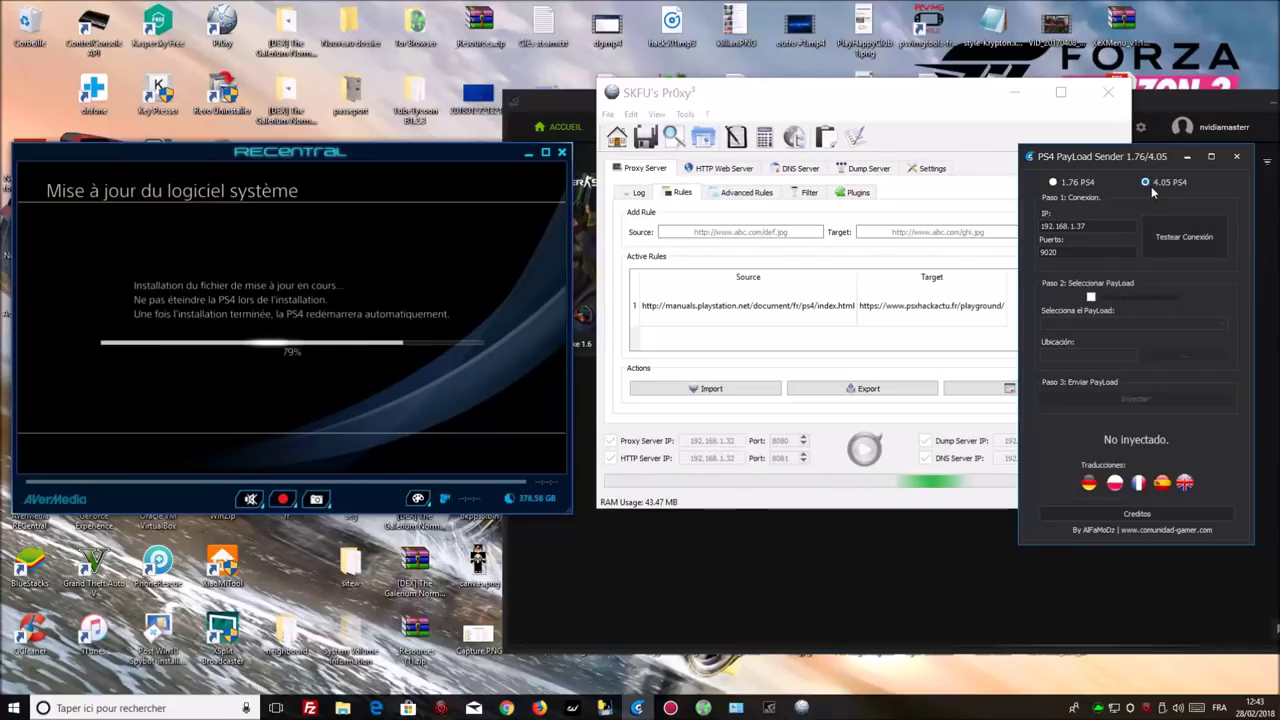
left_click(1189, 159)
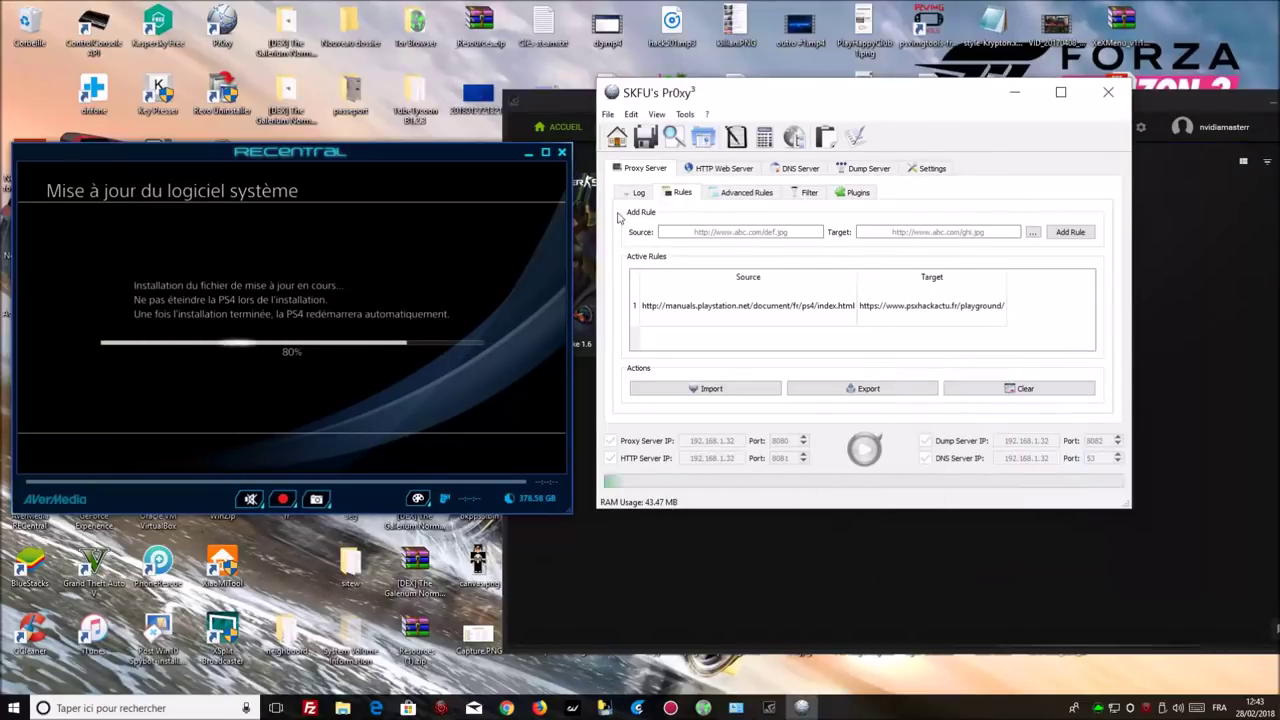
Step: Enlarge the RECentral preview to full screen and set the PS4's IP address and DNS to automatic, leaving the DHCP host name unspecified
left_click_drag(395, 154, 505, 172)
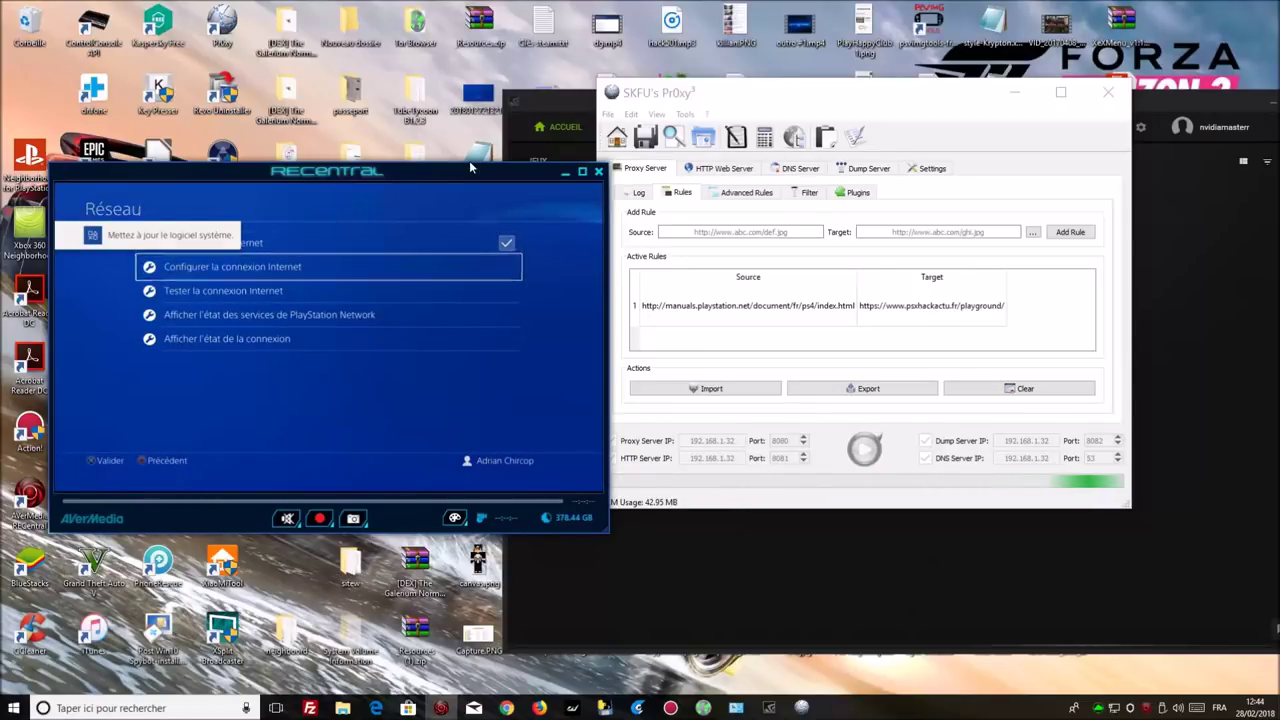
double_click(514, 296)
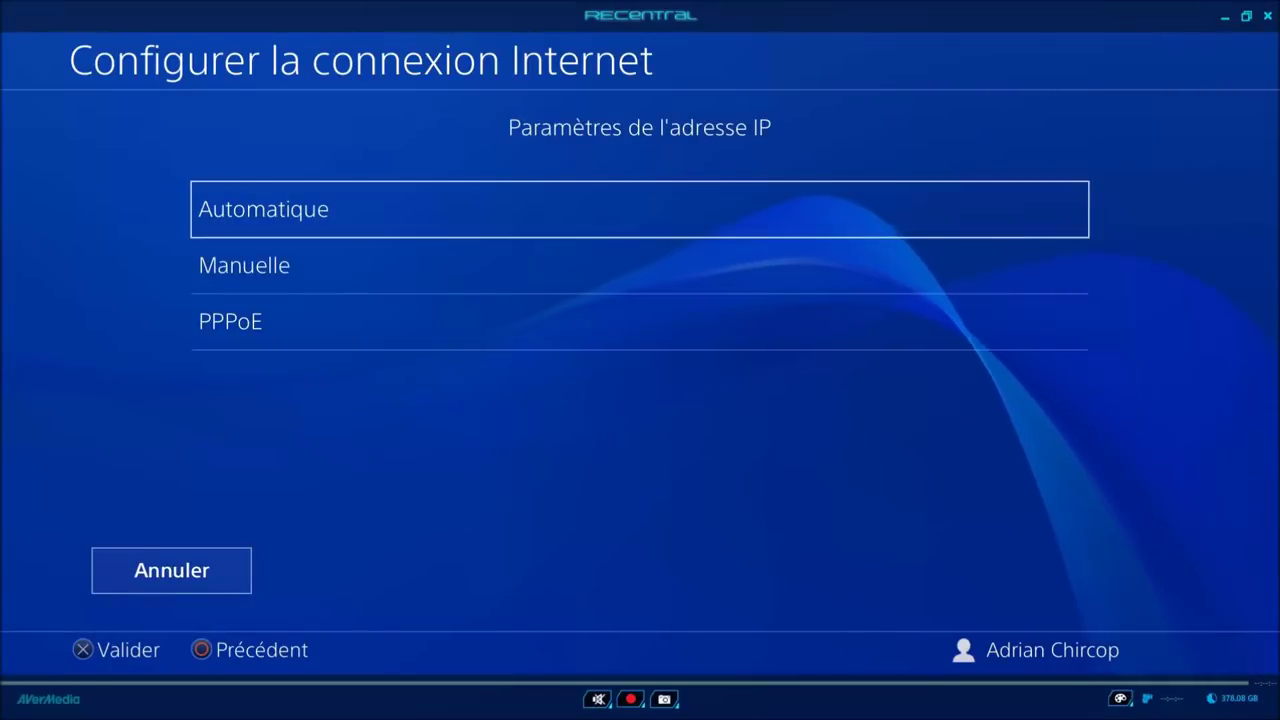
key("Return")
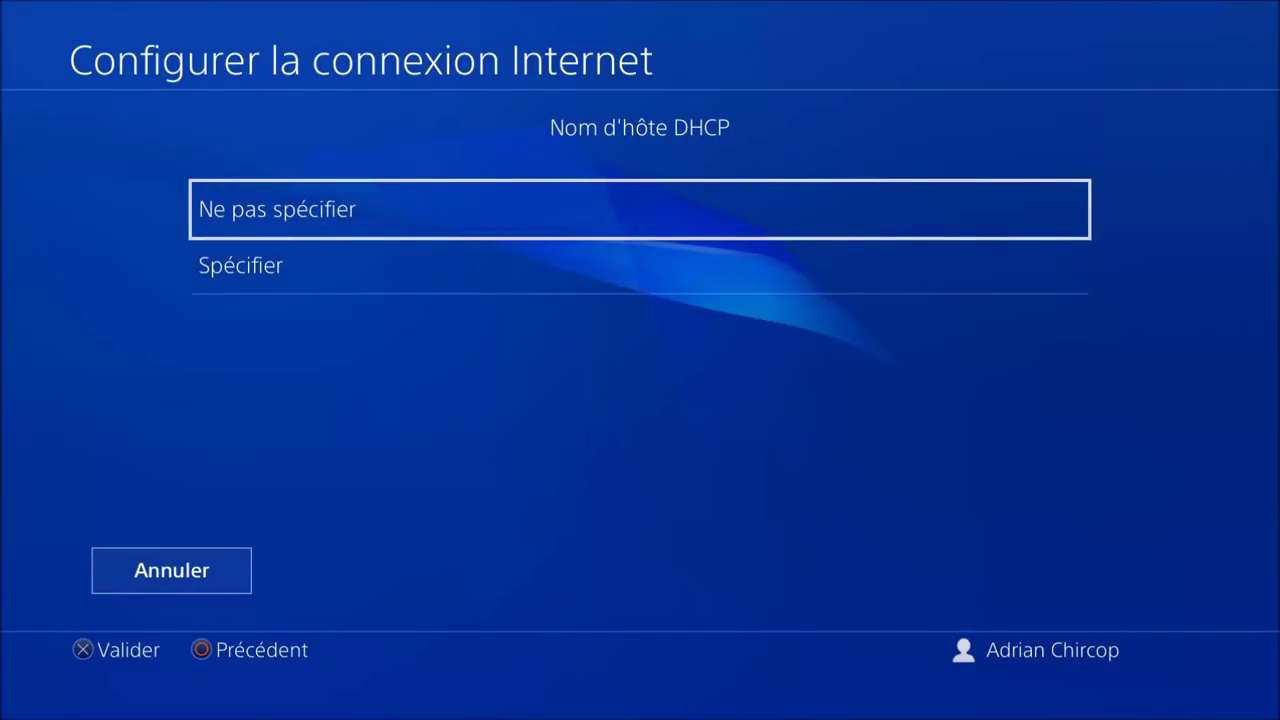
key("Return")
key("Return")
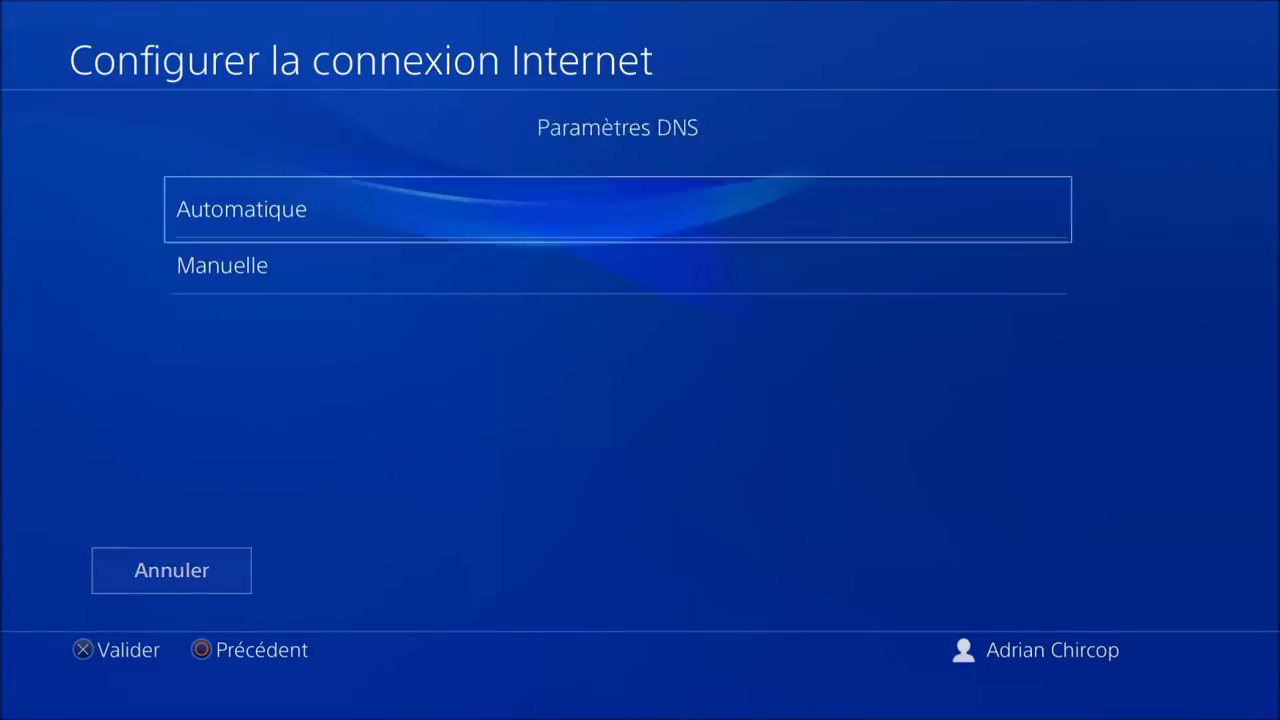
key("Return")
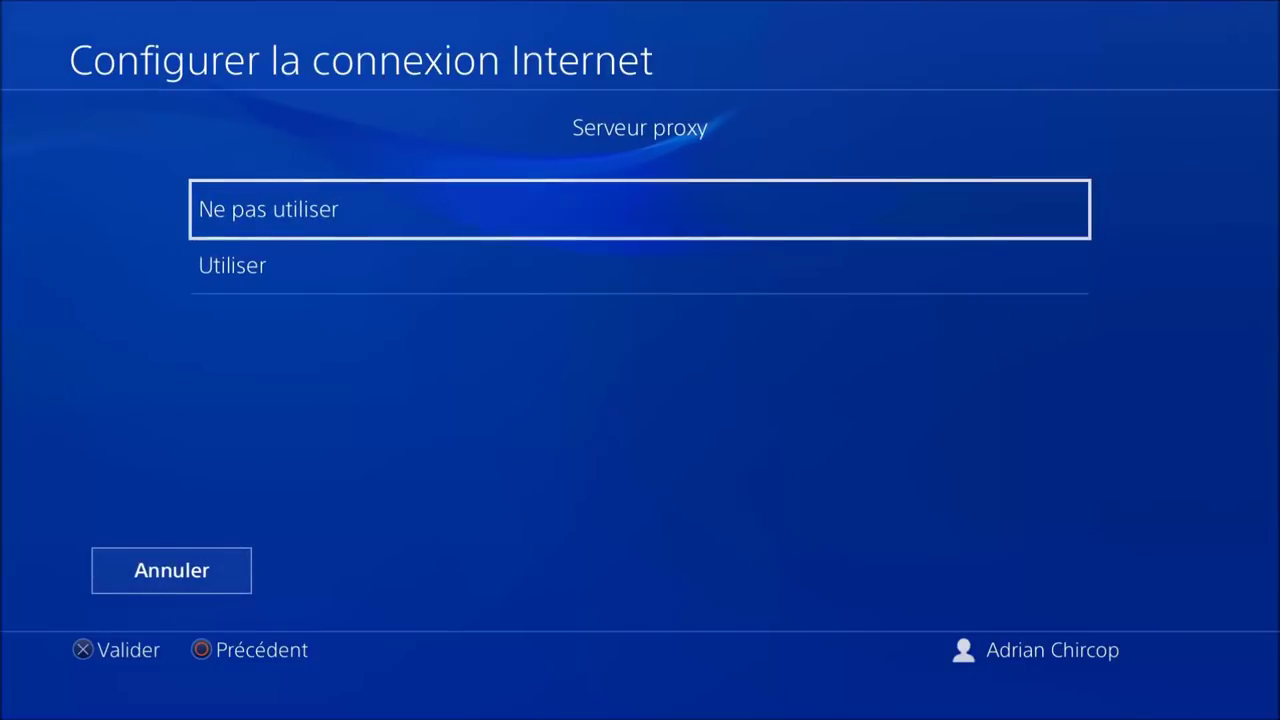
Step: Choose to use a proxy server for the PS4 connection and return the preview to windowed view beside Pr0xy
key("Down")
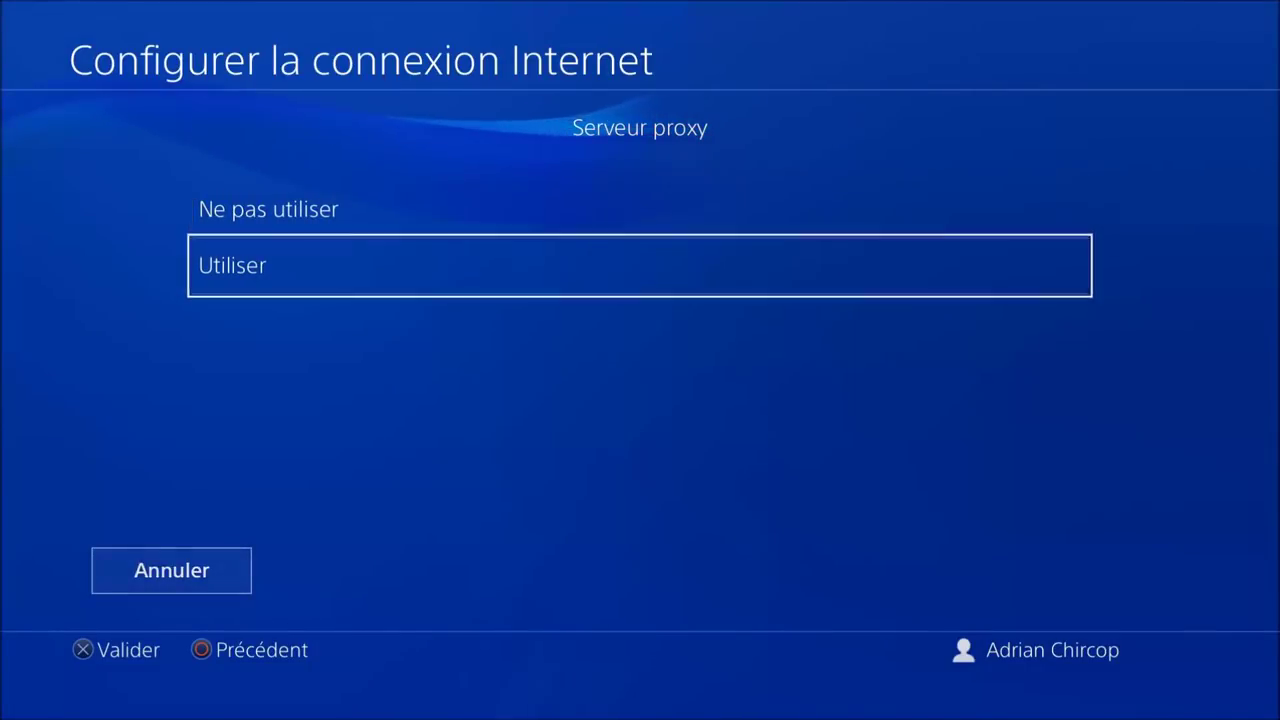
key("Return")
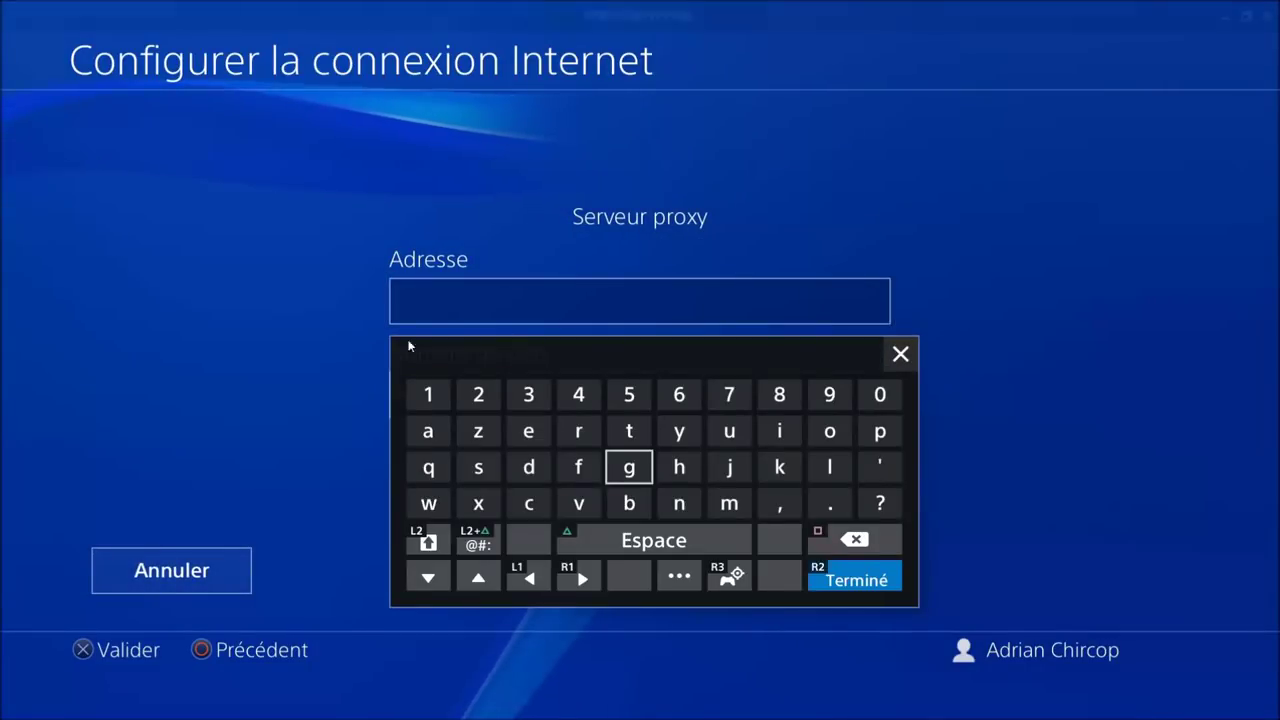
double_click(414, 331)
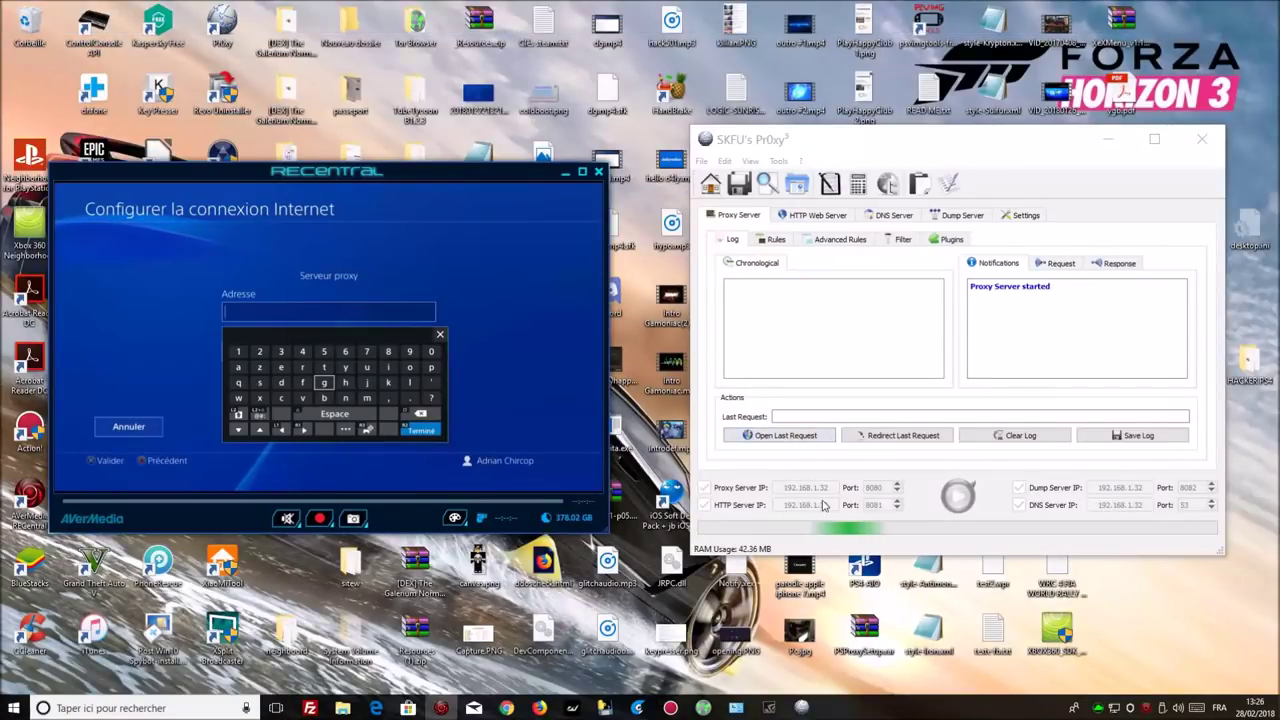
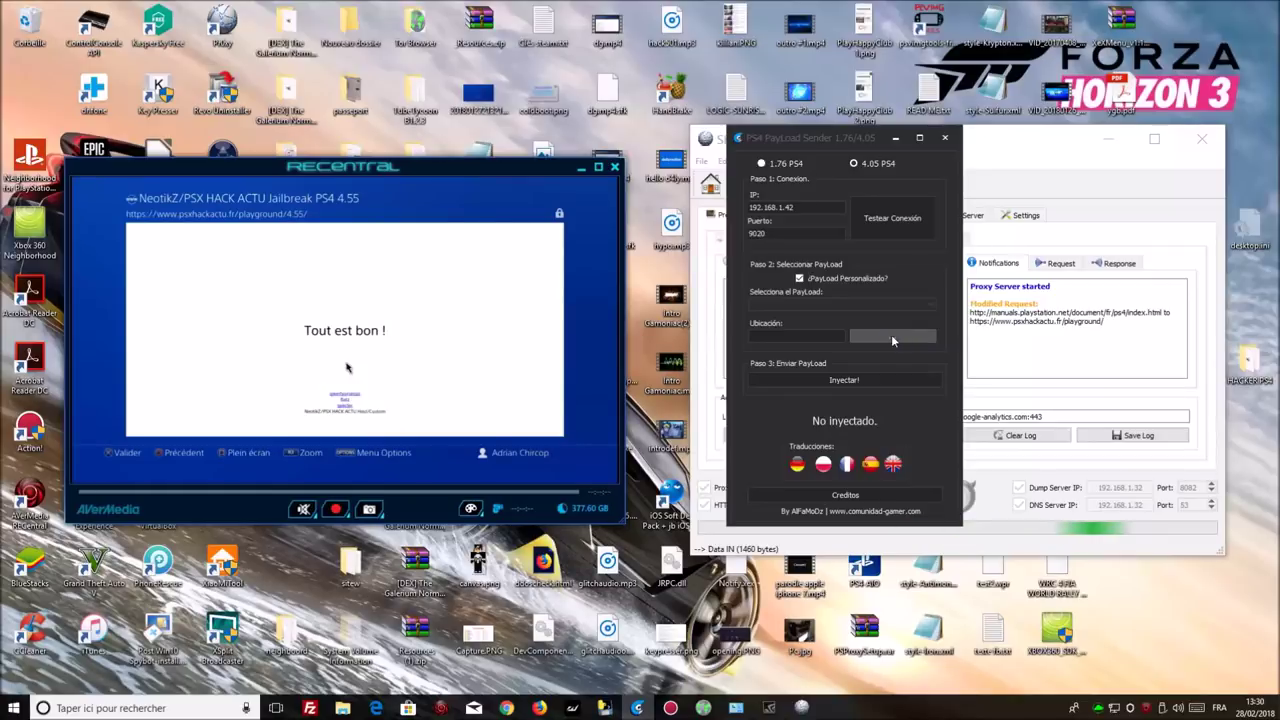
Step: Select the custom payload debug_settings.bin from the Downloads folder and inject it into the PS4
left_click(893, 337)
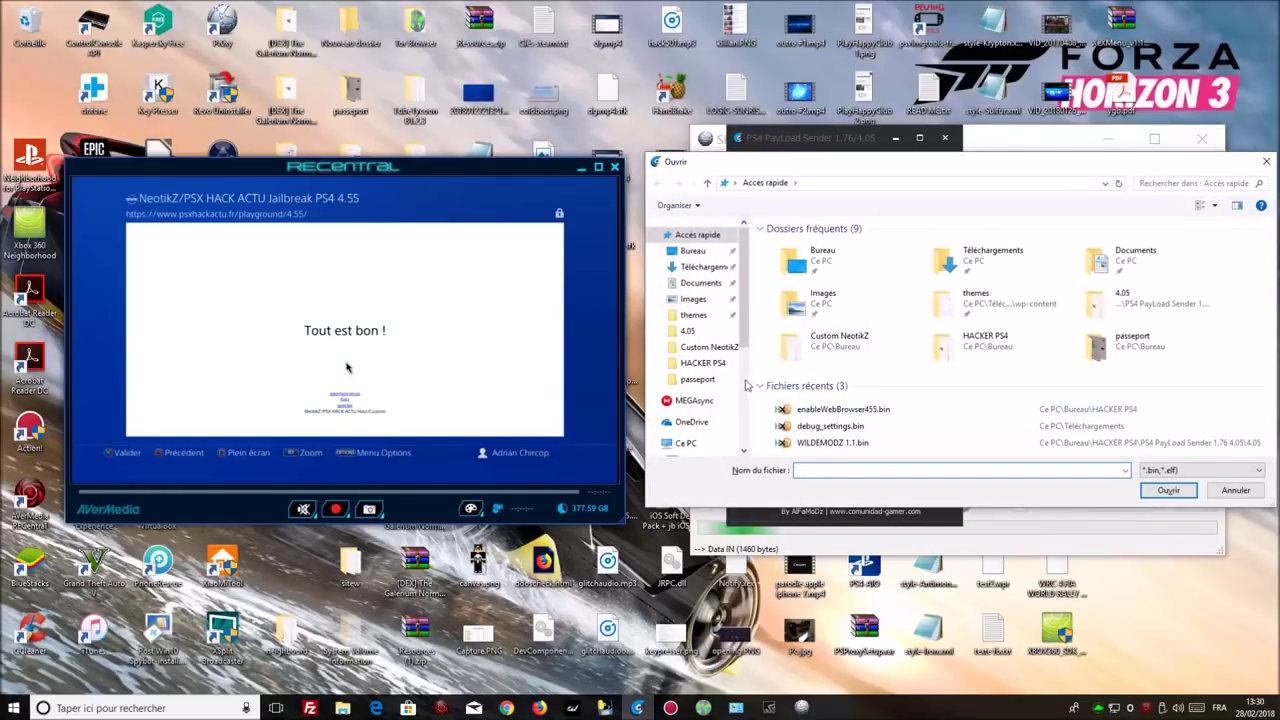
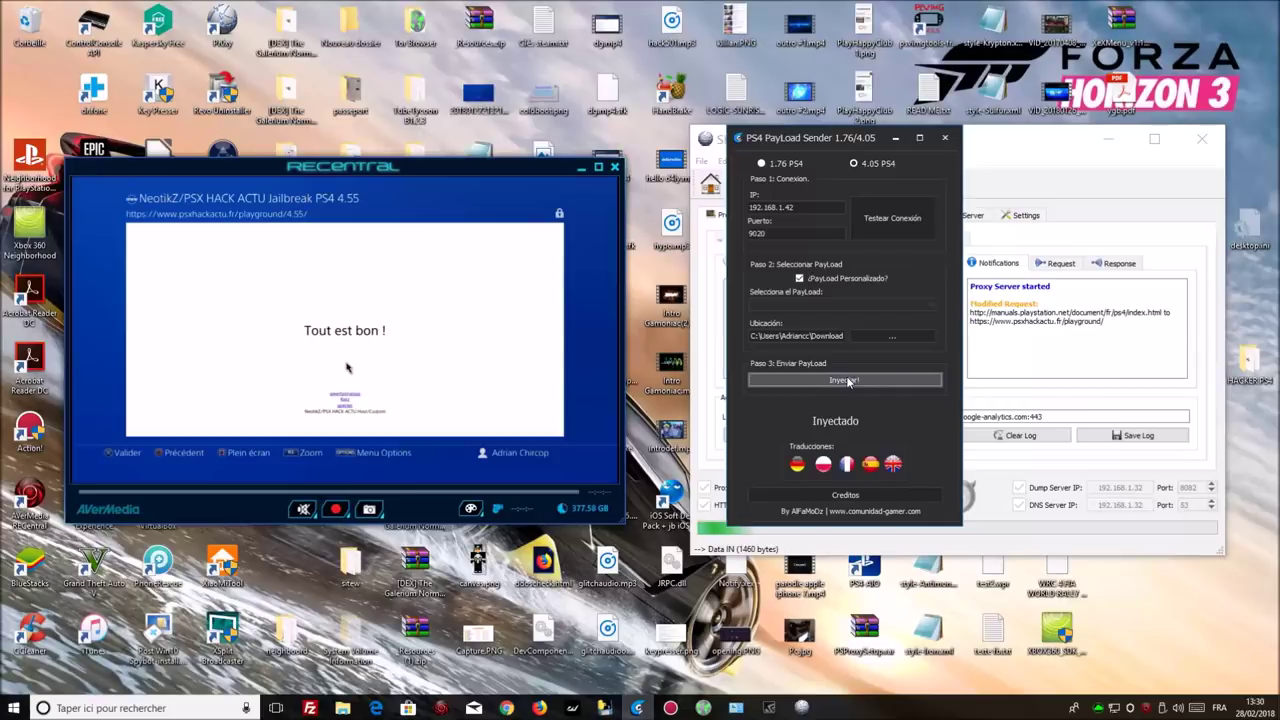
Step: Enlarge the RECentral preview to full screen and open Debug Settings from the PS4's Paramètres
double_click(480, 292)
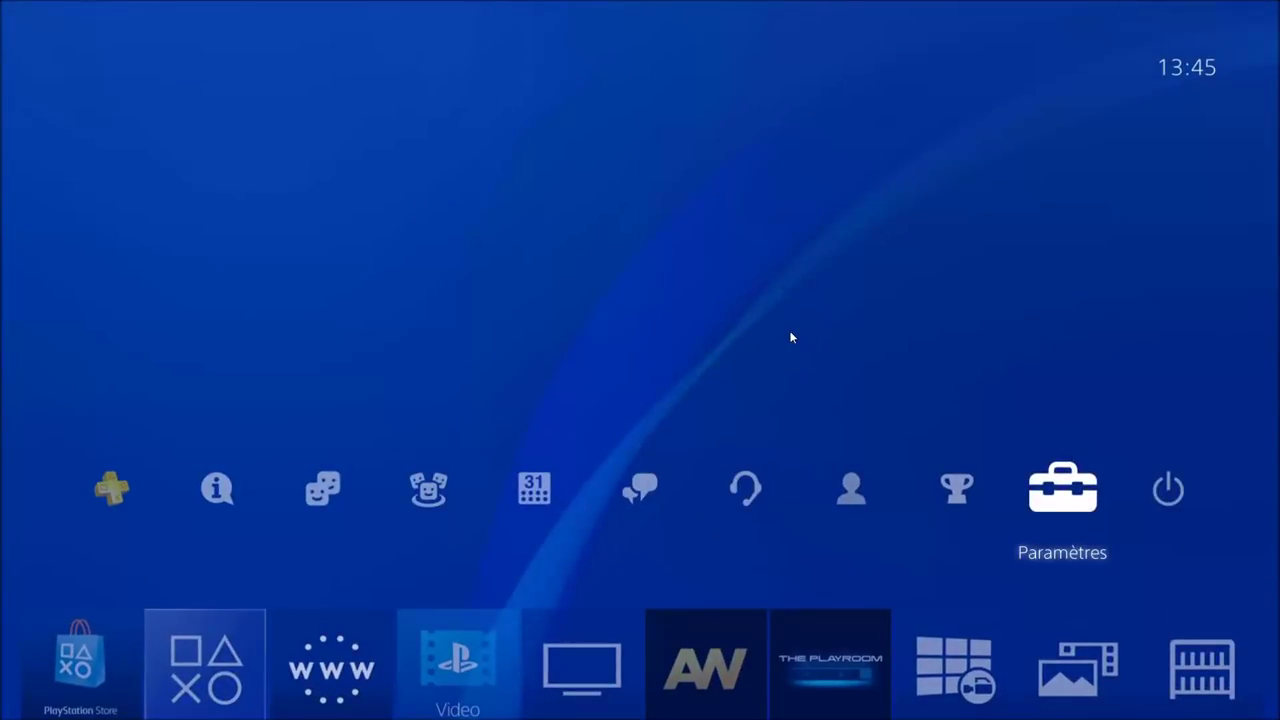
key("Return")
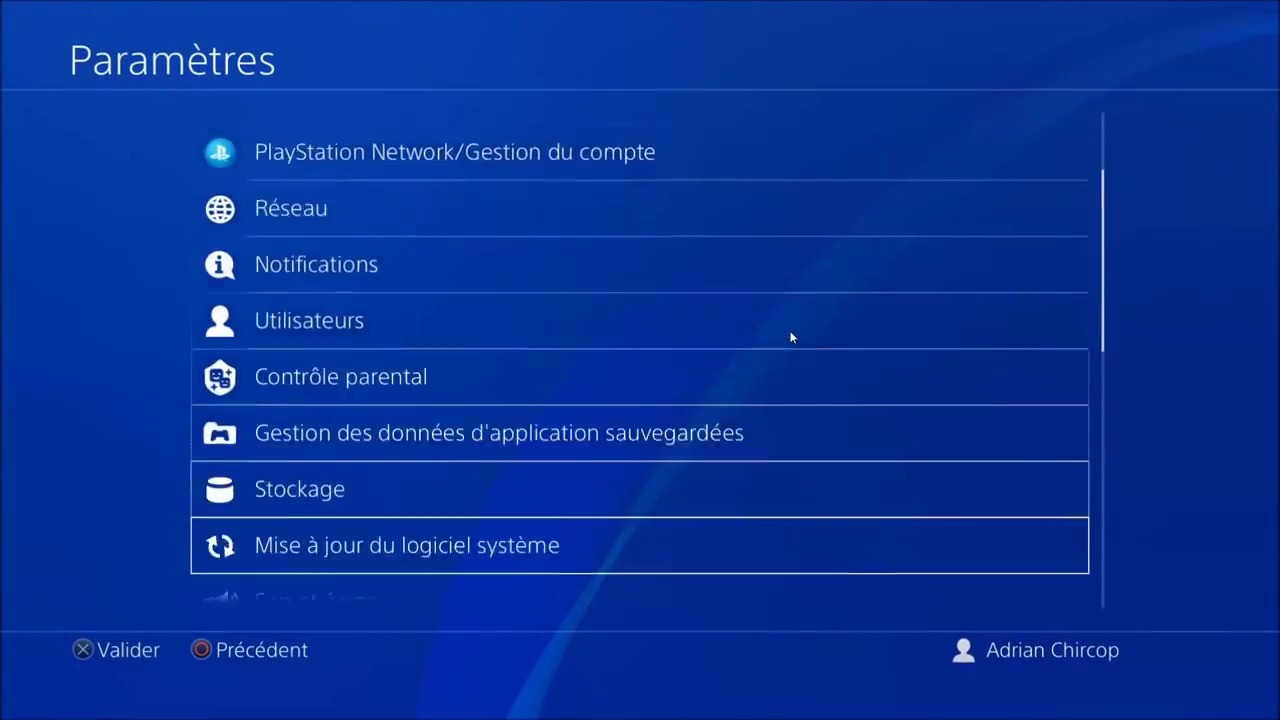
key("Down")
key("Down")
key("Down")
key("Down")
key("Down")
key("Down")
key("Down")
key("Down")
key("Down")
key("Down")
key("Down")
key("Down")
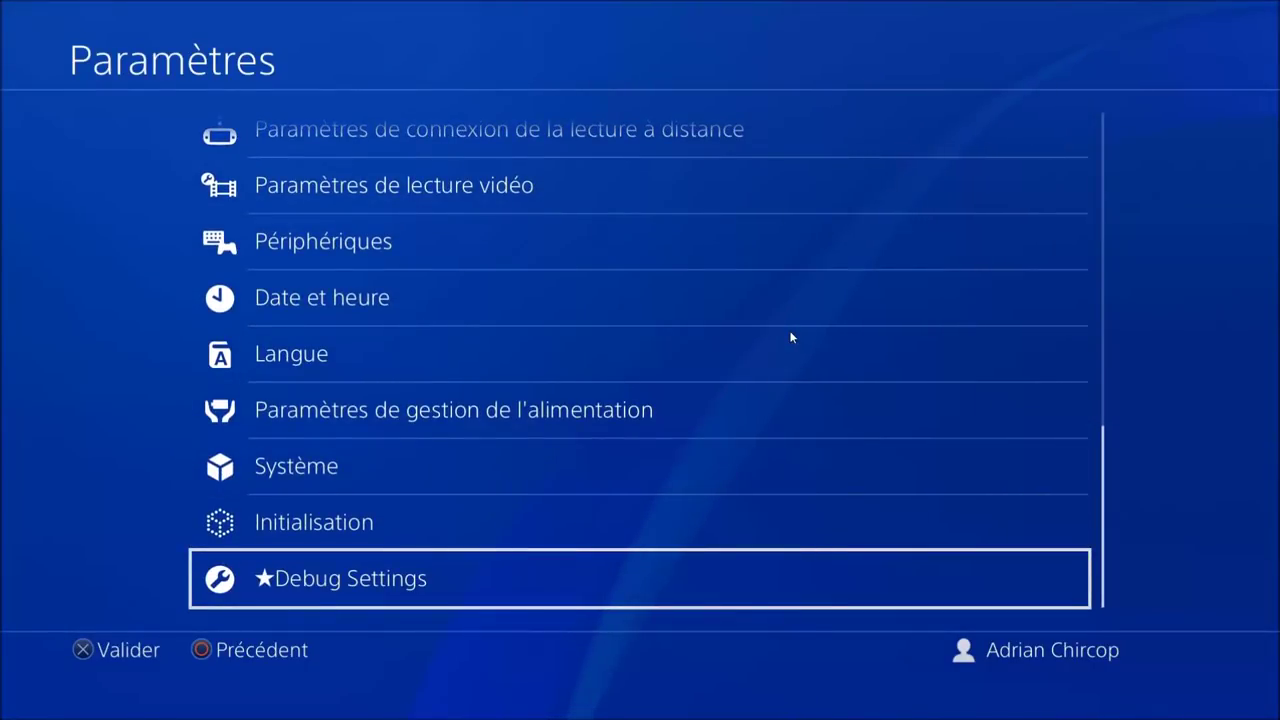
key("Return")
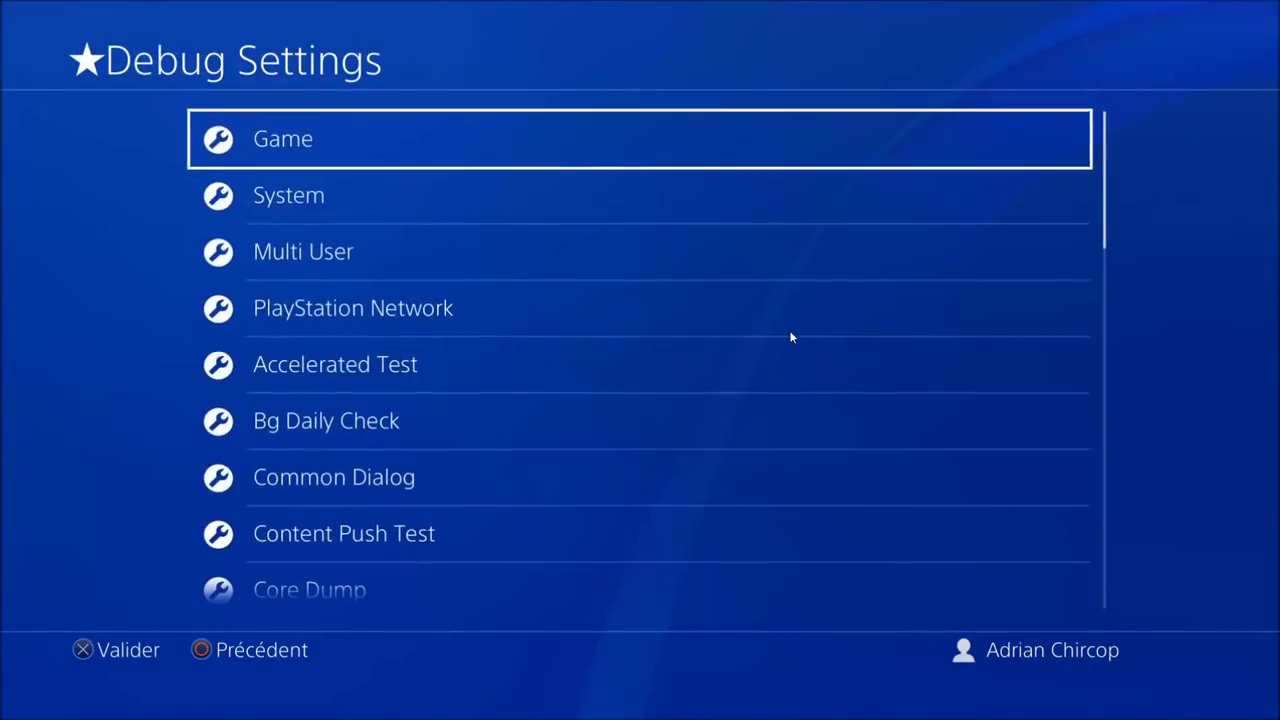
Step: Open the Package Installer from the Game section of Debug Settings, dismissing the error message
key("Return")
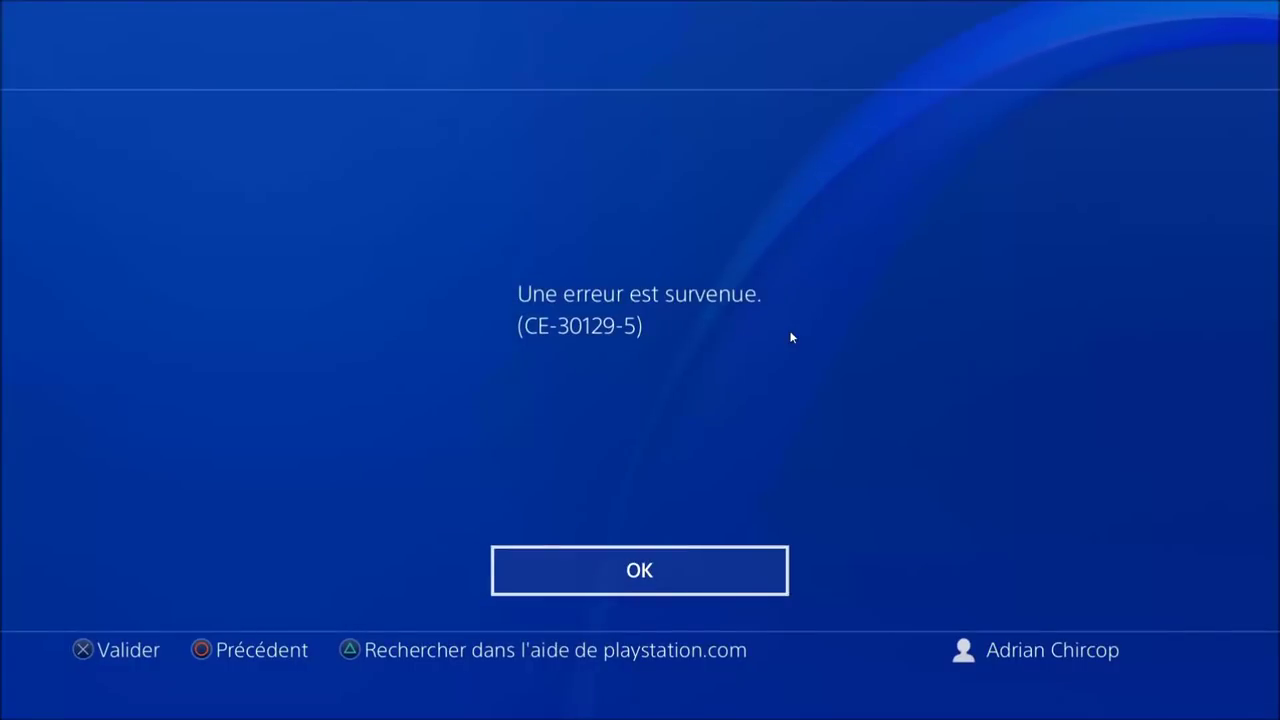
key("Return")
key("Down")
key("Return")
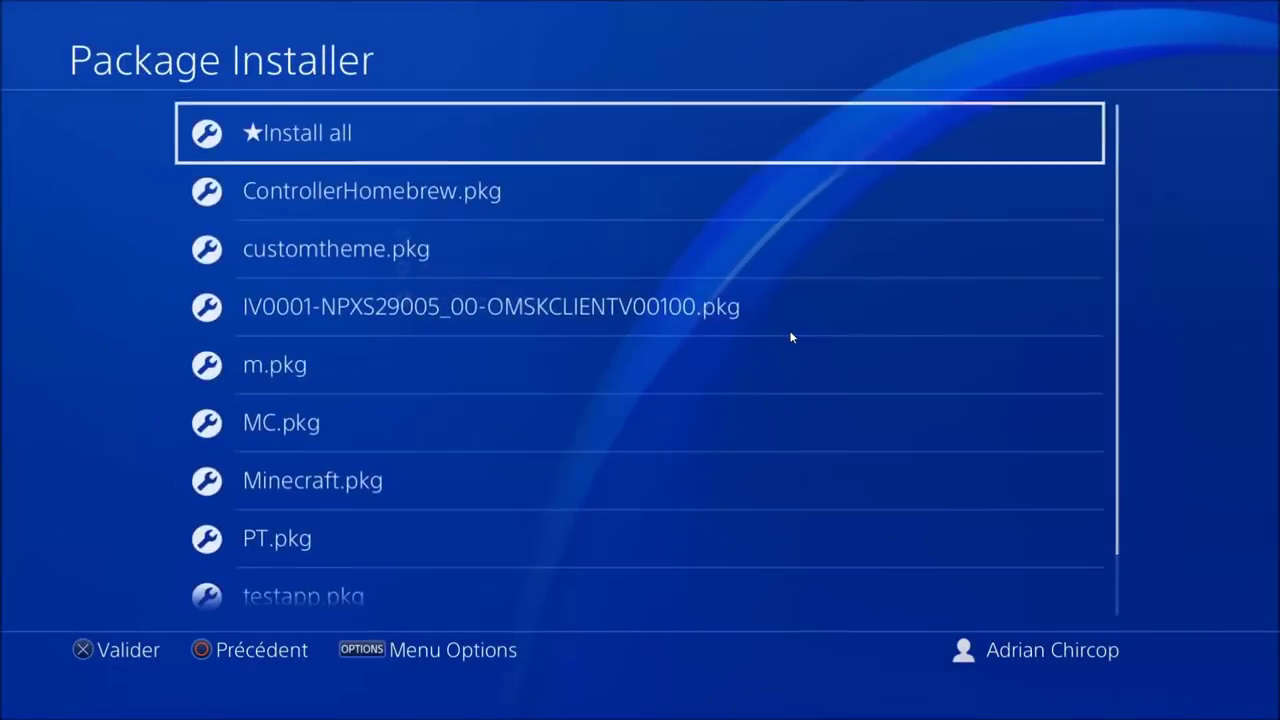
Step: Examine the installable packages down to trials_fusion.pkg and return to the Install all entry
key("Down")
key("Down")
key("Down")
key("Down")
key("Down")
key("Down")
key("Down")
key("Down")
key("Down")
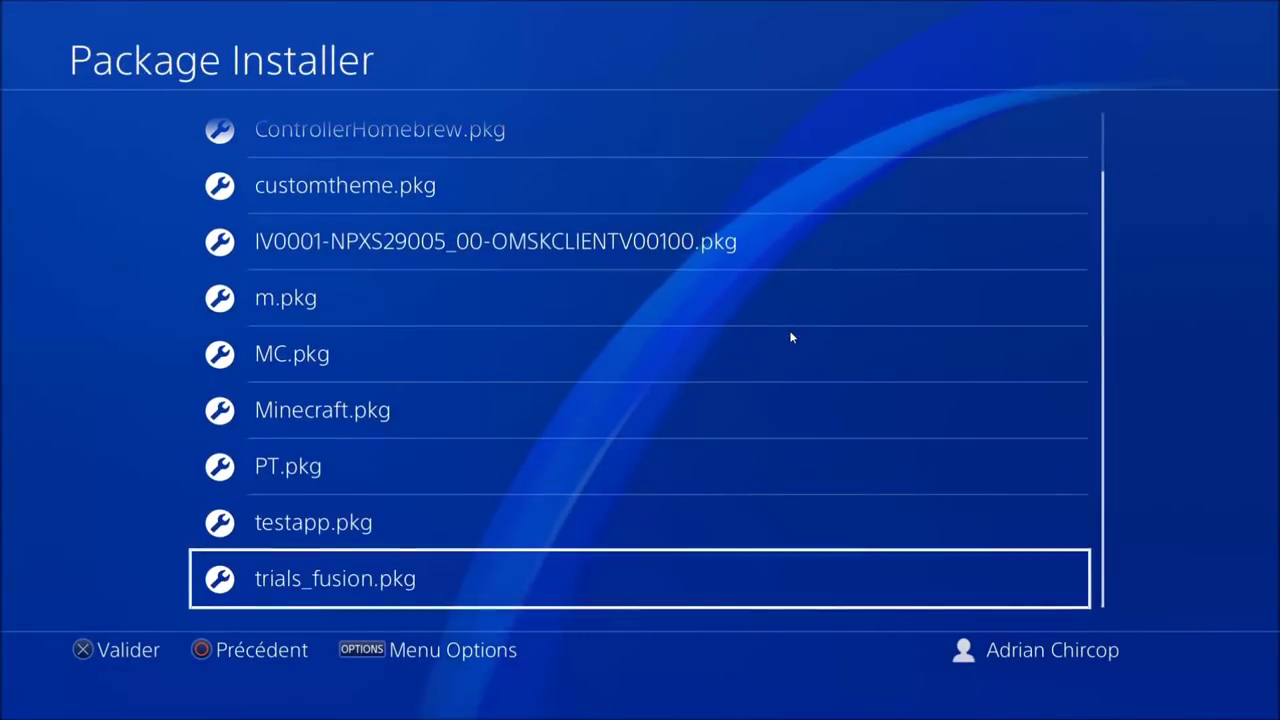
key("Up")
key("Up")
key("Up")
key("Up")
key("Up")
key("Up")
key("Up")
key("Up")
key("Up")
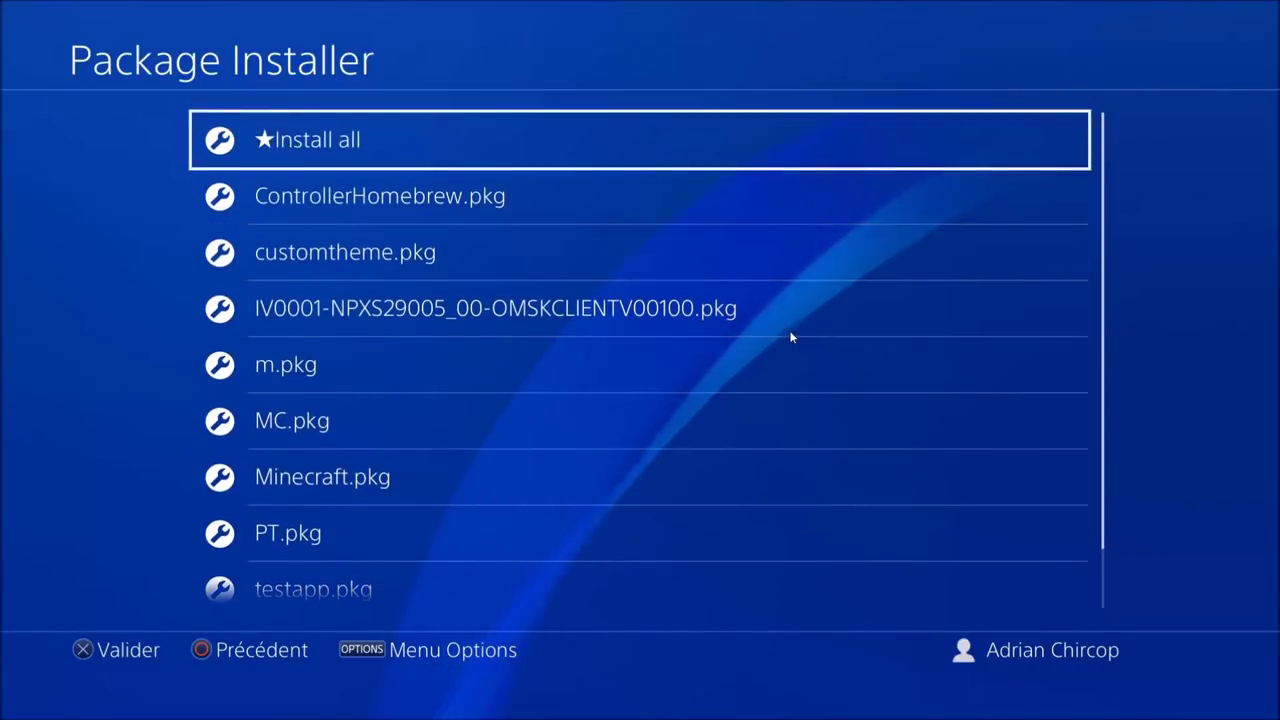
Step: Leave the Package Installer and Debug Settings, return to the PS4 home screen and highlight PlayStation Video
key("Escape")
key("Escape")
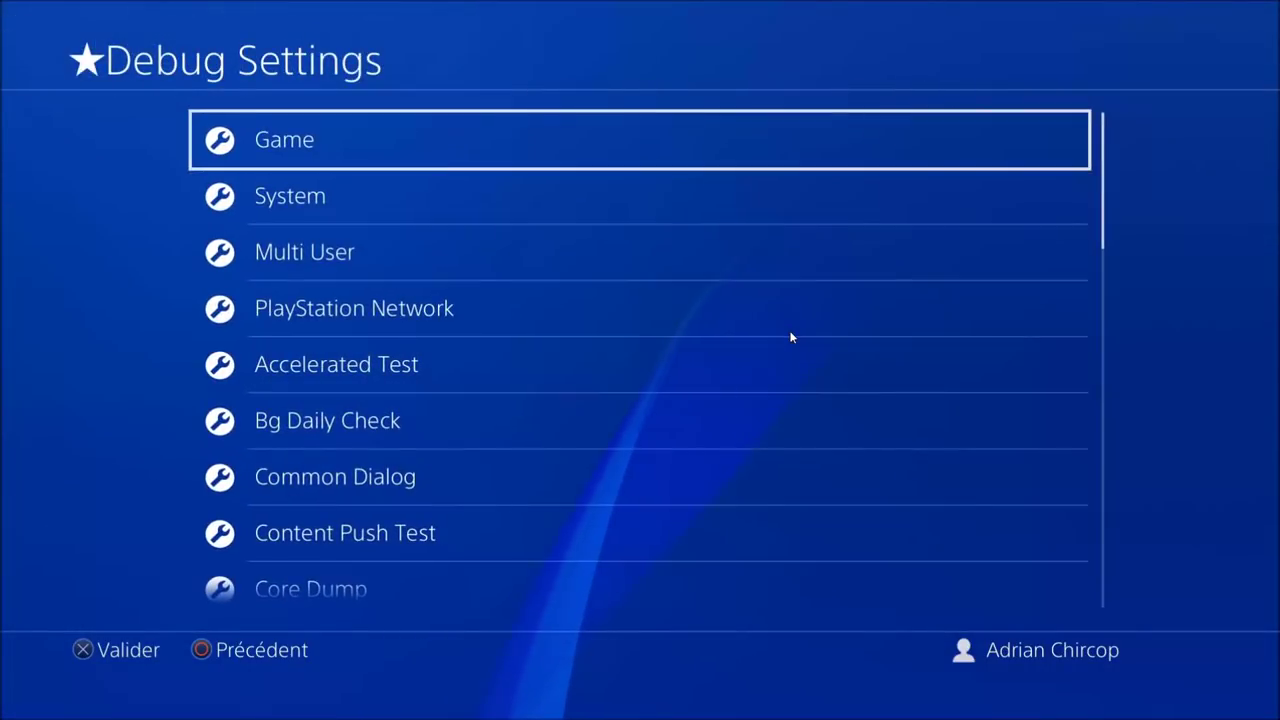
key("Escape")
key("Escape")
key("Down")
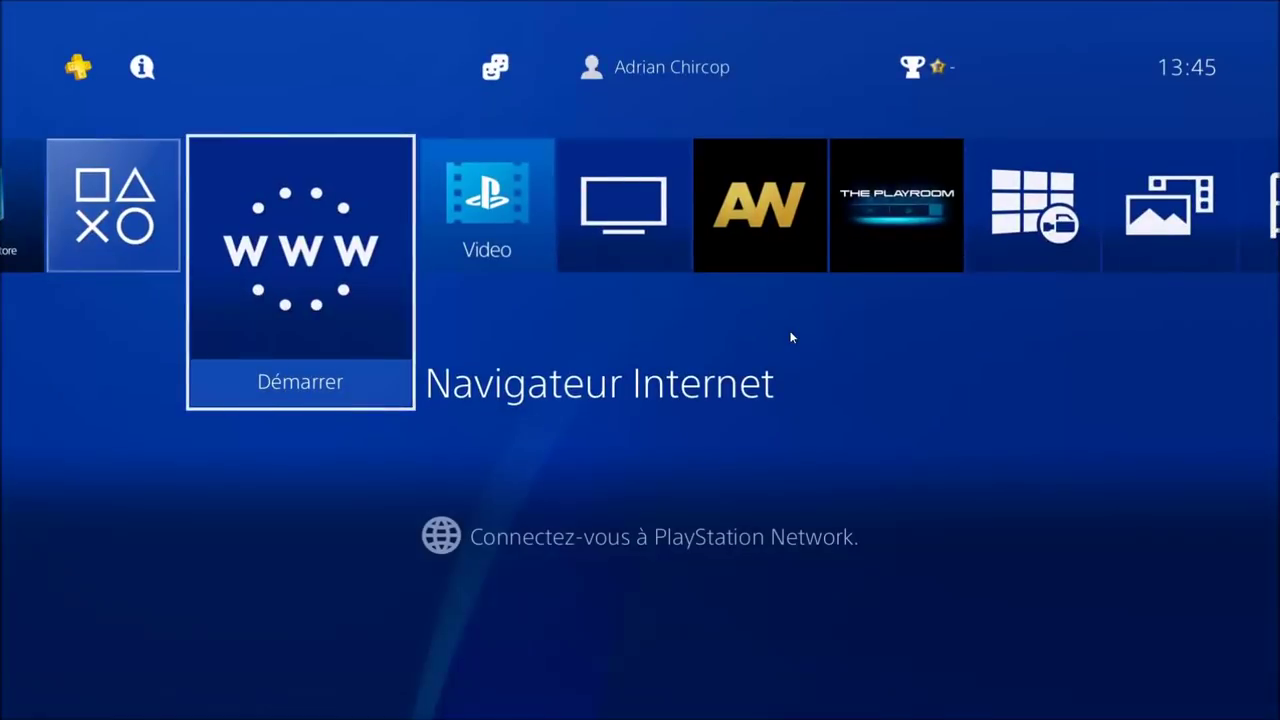
key("Right")
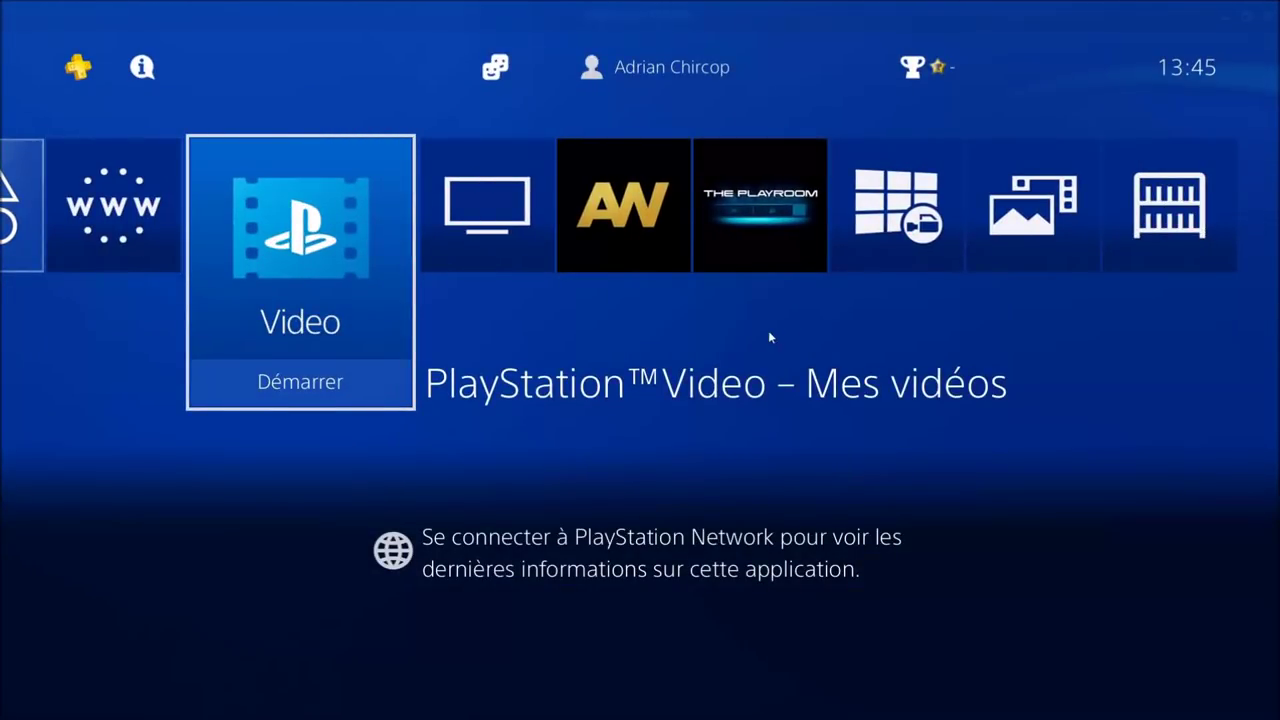
Step: Return the RECentral preview to windowed view and move it closer to the PS4 PayLoad Sender window
double_click(740, 256)
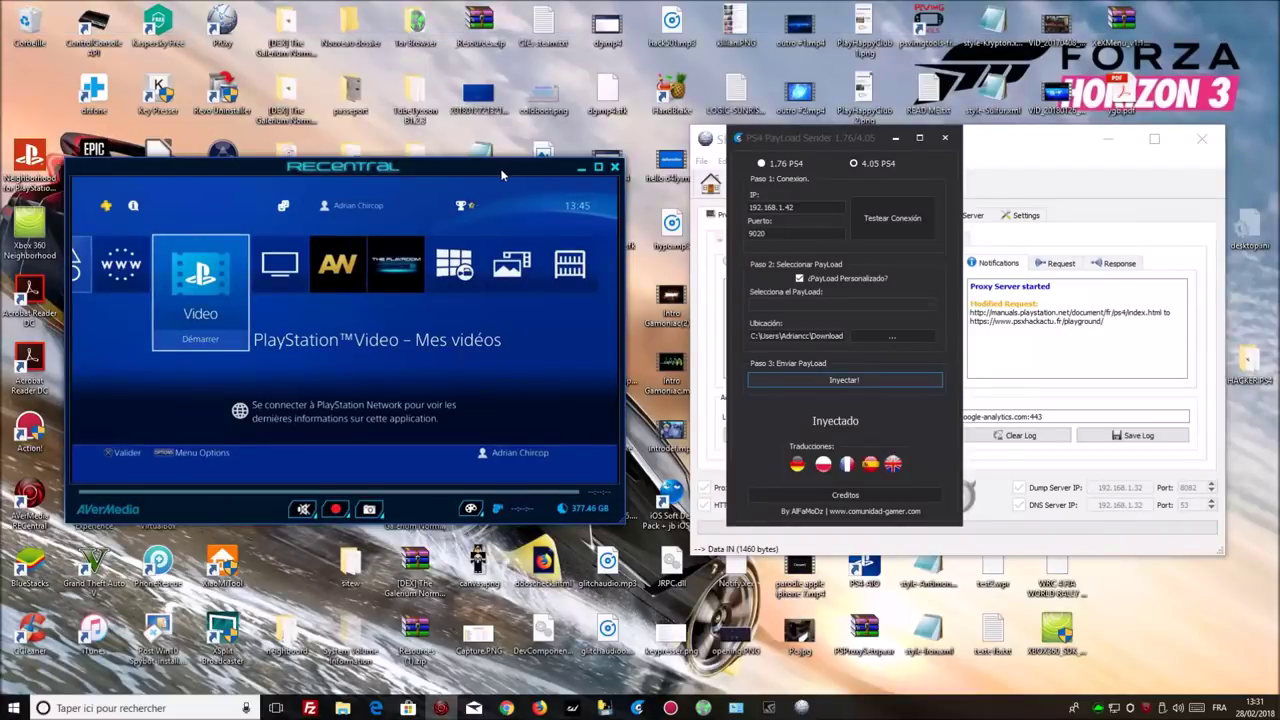
left_click_drag(502, 175, 608, 174)
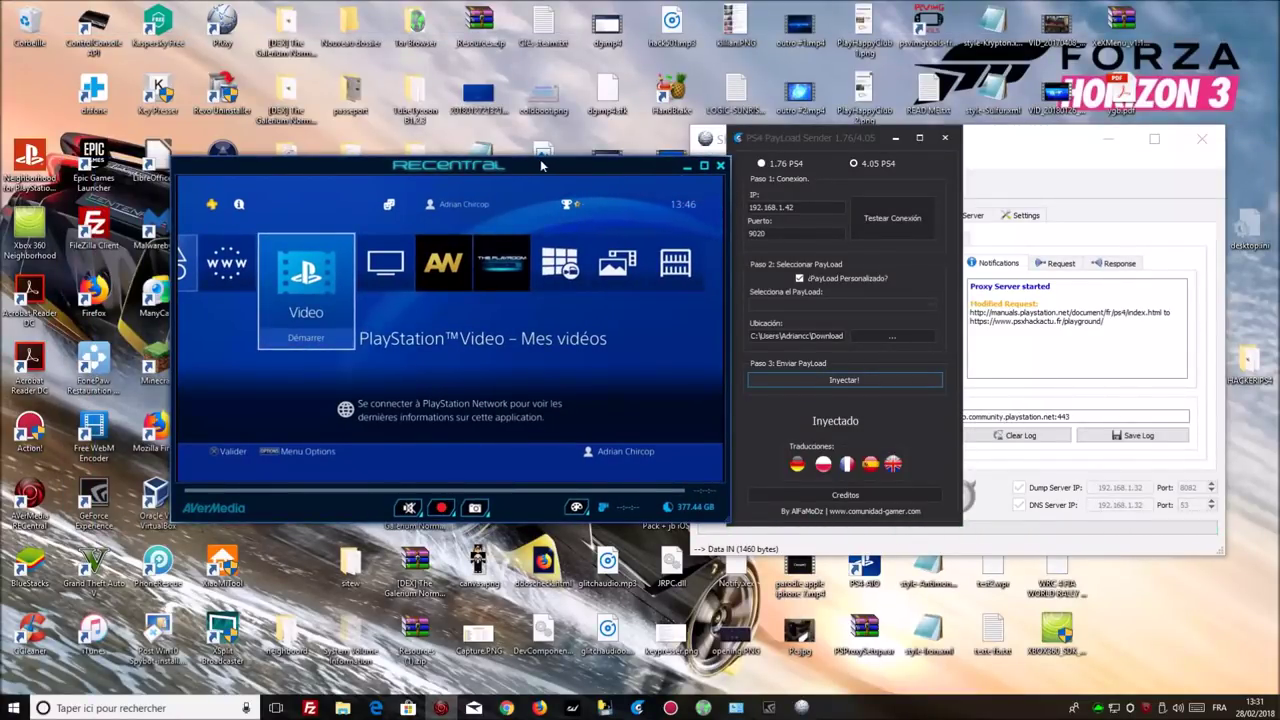
left_click_drag(540, 172, 505, 167)
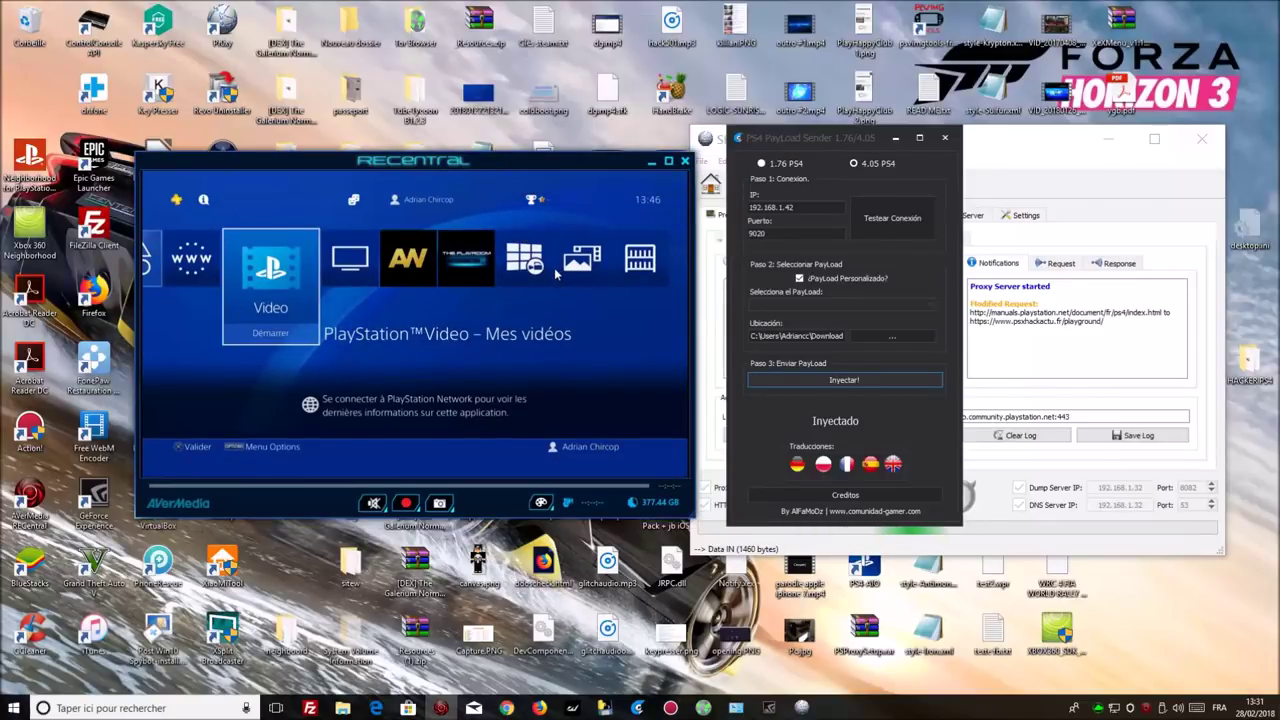